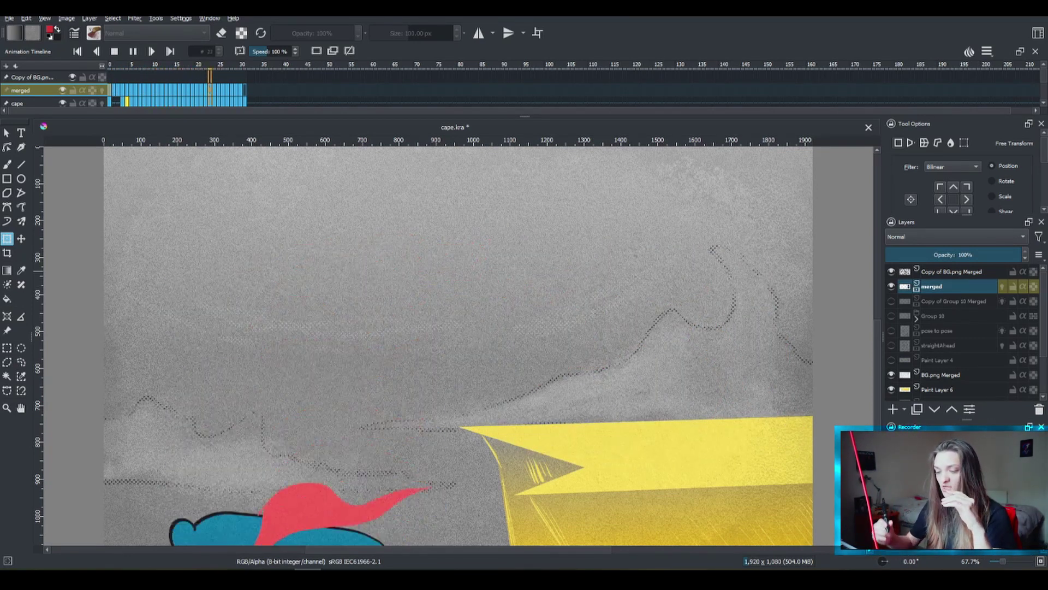
# Step: Stop playback at frame 0, check the 0–31 clip range and frame rate, then preview the leap frames
pyautogui.click(114, 51)
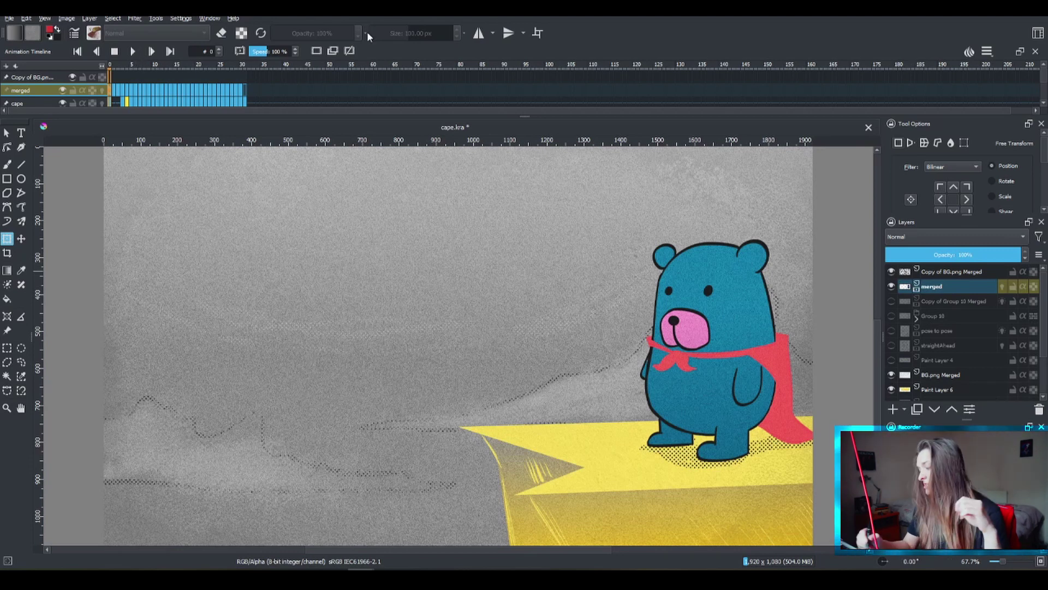
pyautogui.click(989, 52)
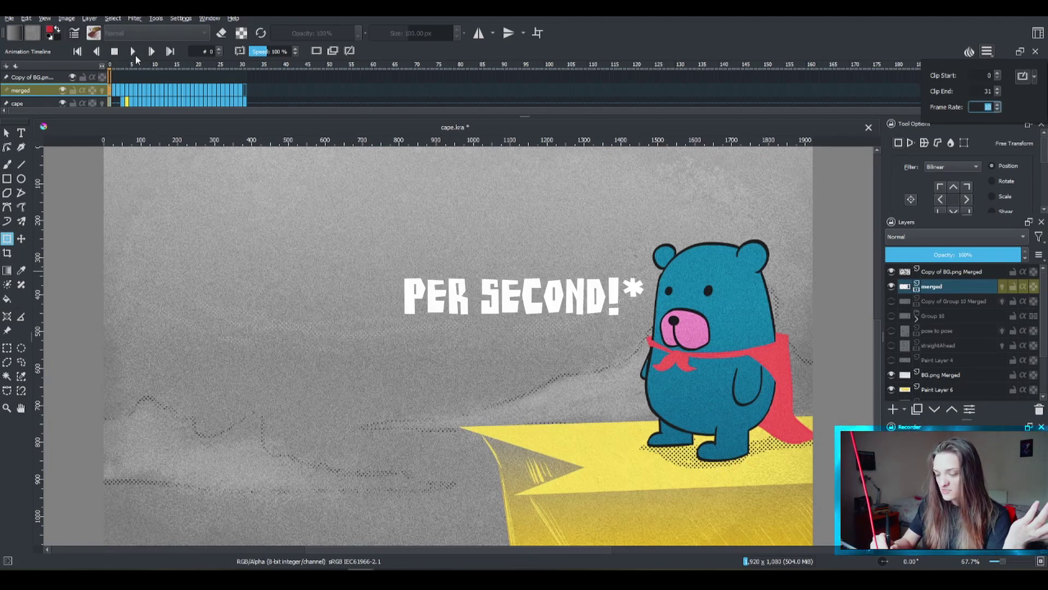
pyautogui.moveTo(110, 67)
pyautogui.mouseDown()
pyautogui.moveTo(223, 76)
pyautogui.moveTo(103, 79)
pyautogui.mouseUp()
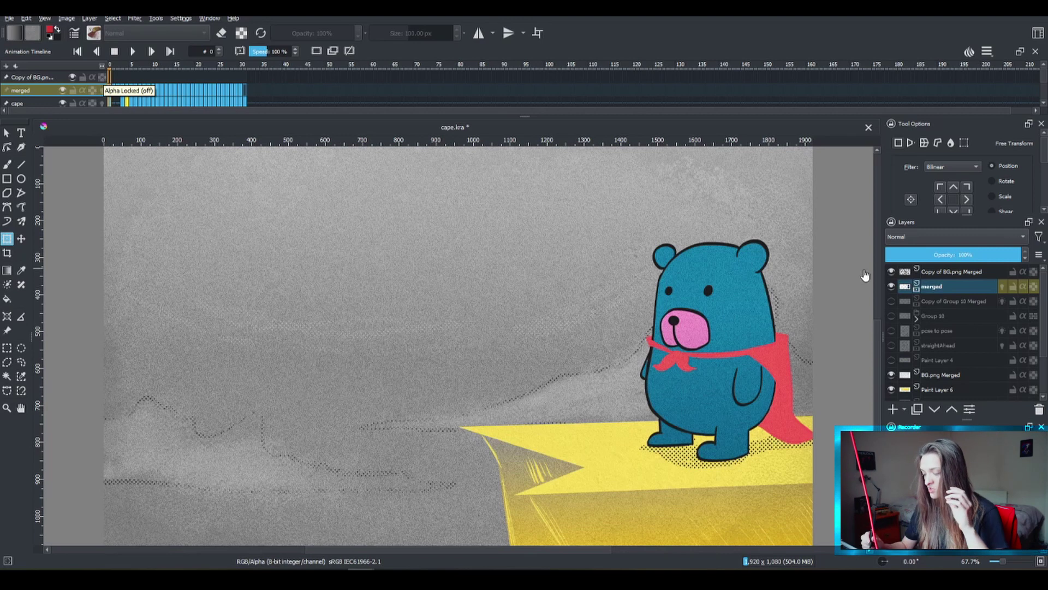
# Step: Swap the merged bear for the straightAhead sketch, review frames 1 to about 13, and select straightAhead
pyautogui.click(891, 286)
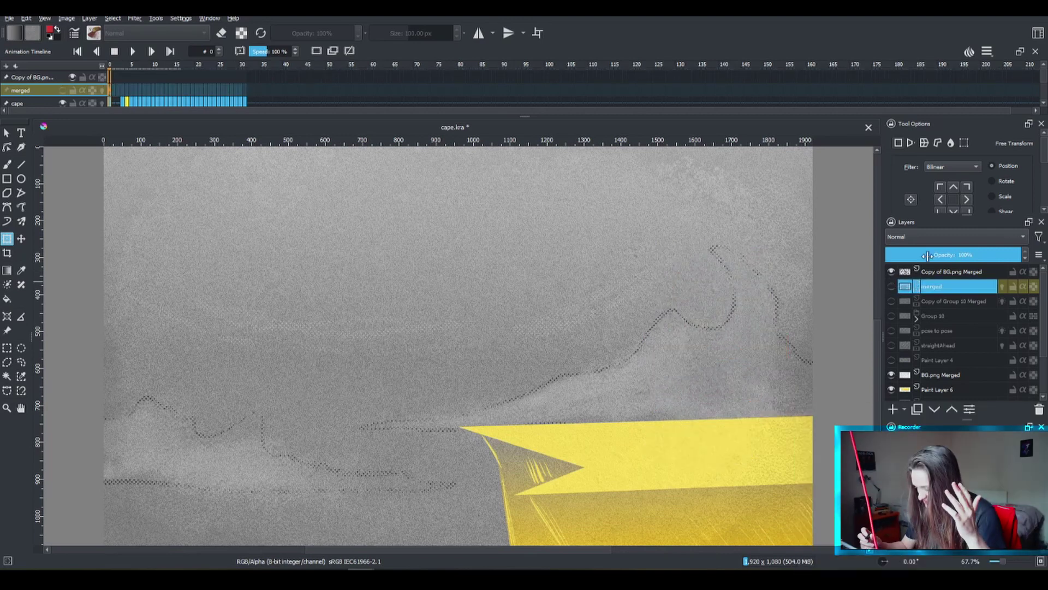
pyautogui.click(891, 345)
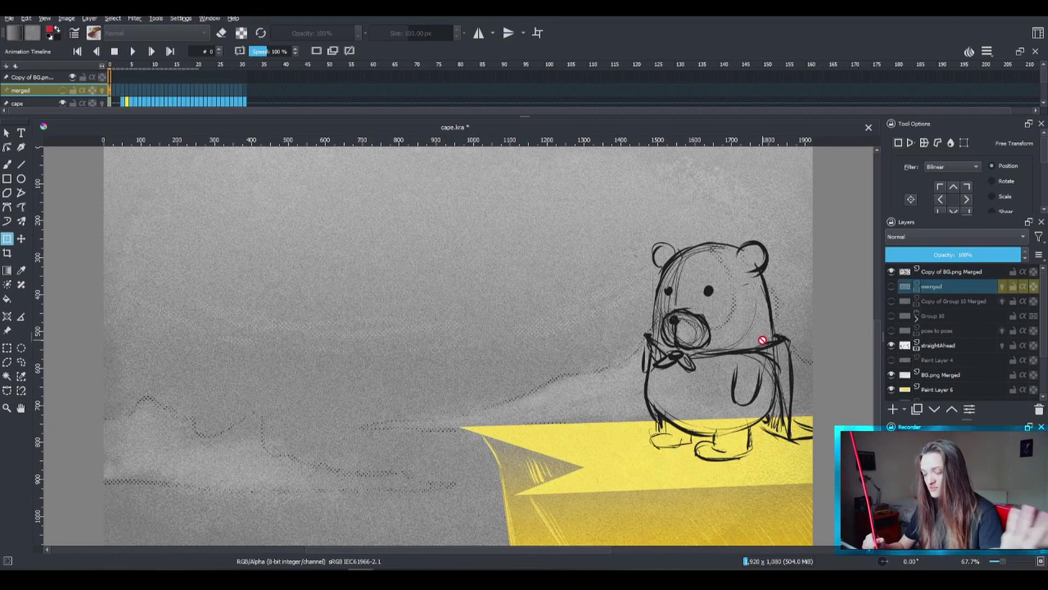
pyautogui.click(114, 64)
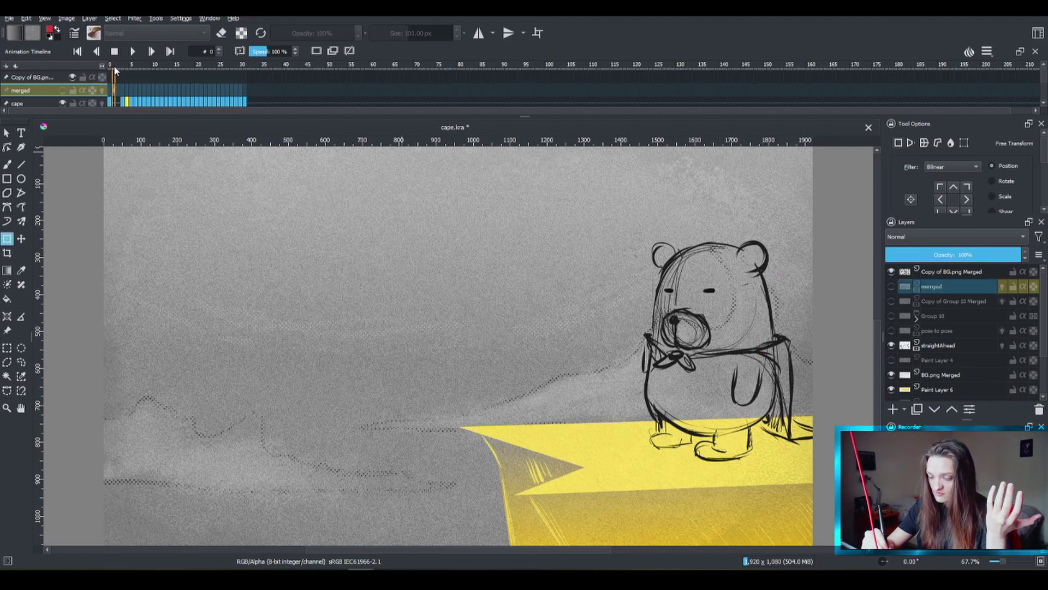
pyautogui.moveTo(114, 64); pyautogui.dragTo(149, 94)
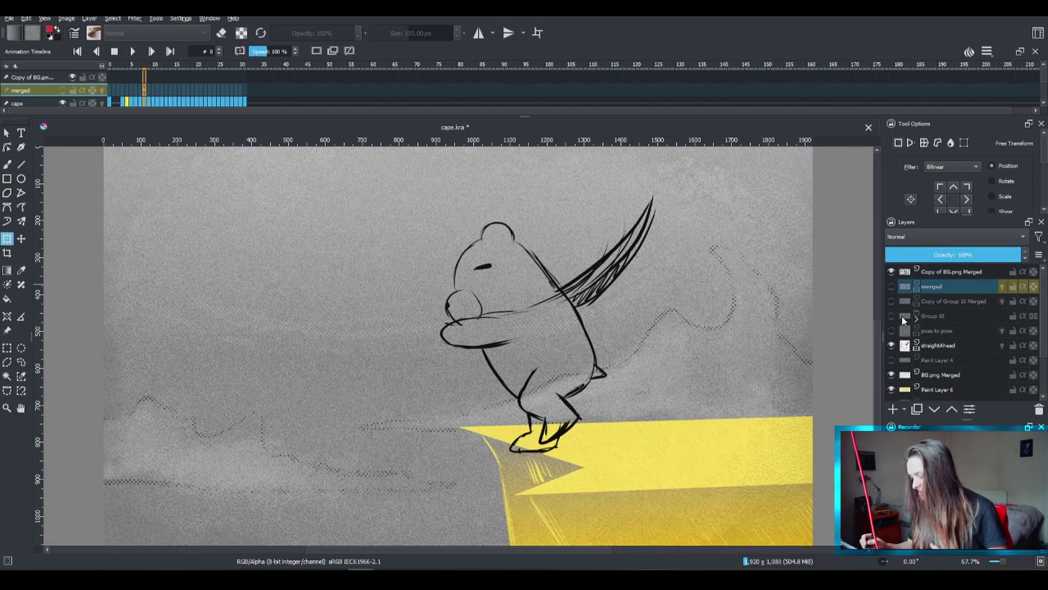
pyautogui.click(951, 347)
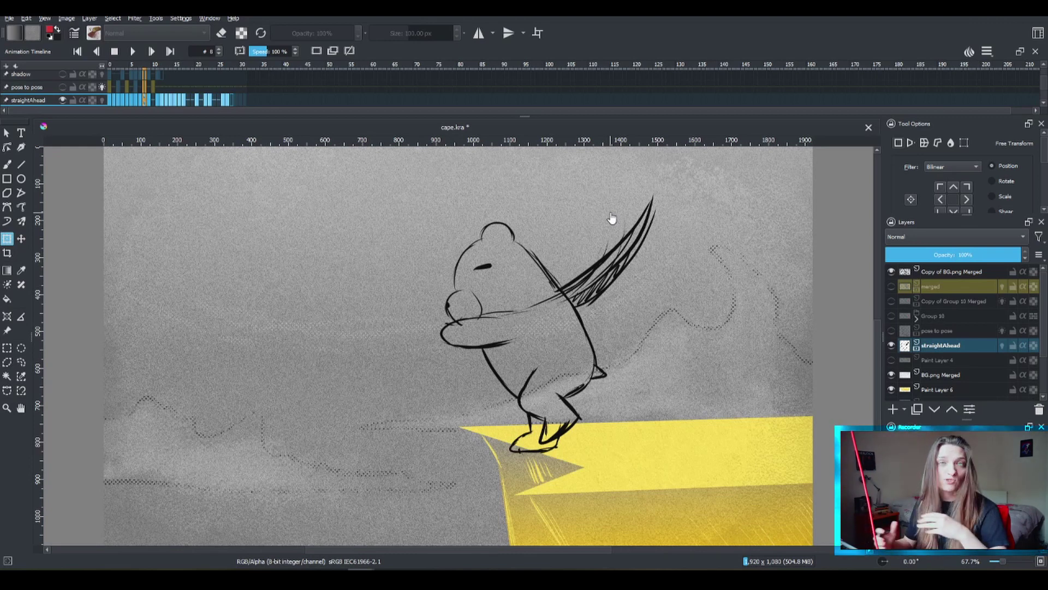
# Step: Show the expanded Group 10 bear instead of straightAhead, with its cape layer hidden
pyautogui.click(891, 345)
pyautogui.click(892, 316)
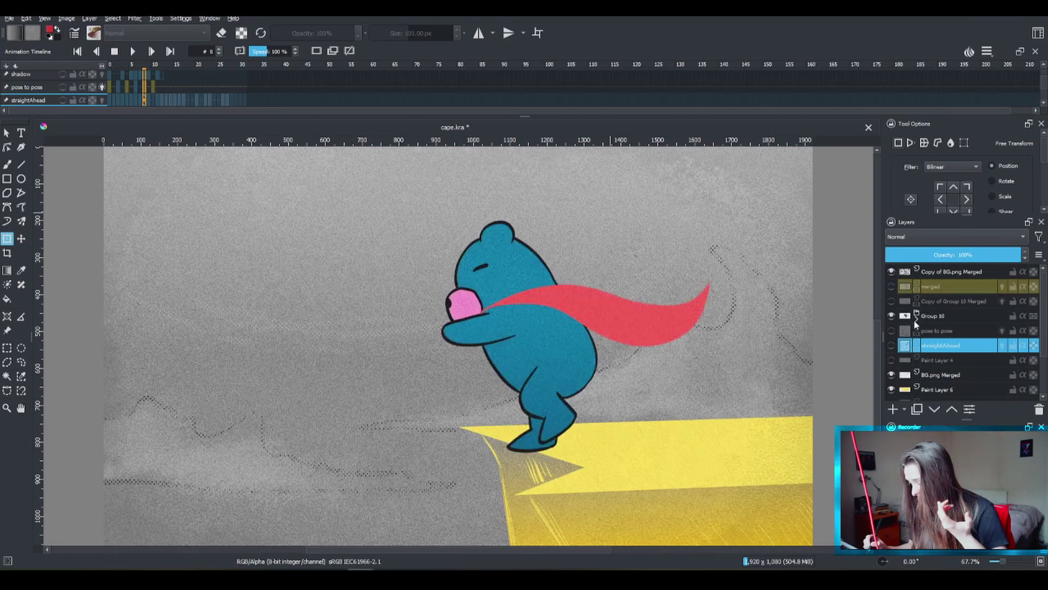
pyautogui.click(916, 322)
pyautogui.click(892, 331)
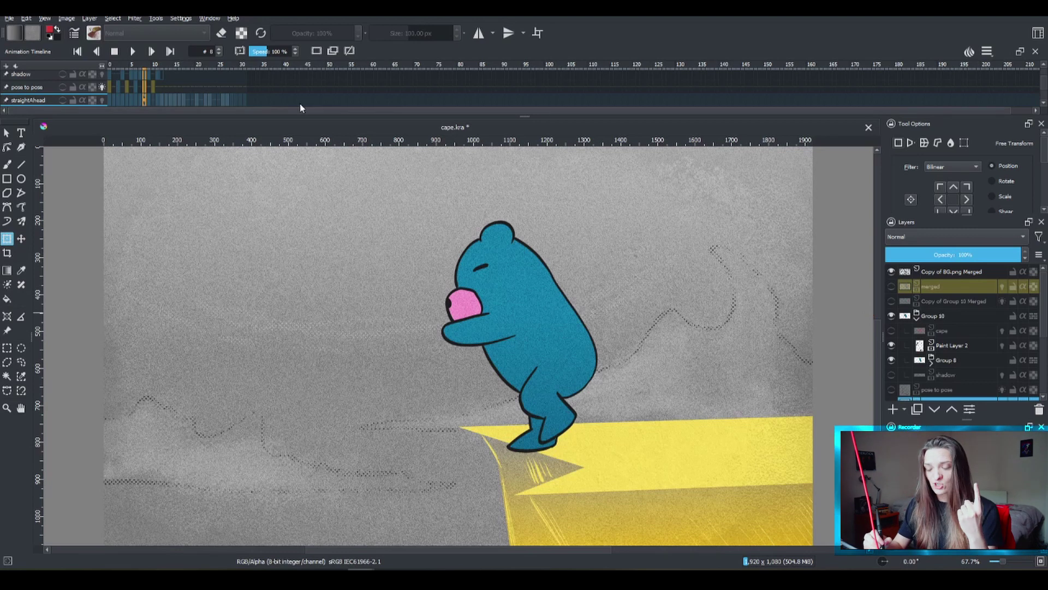
# Step: Review the bear's body poses up to frame 8 and back, then show the cape again
pyautogui.click(121, 64)
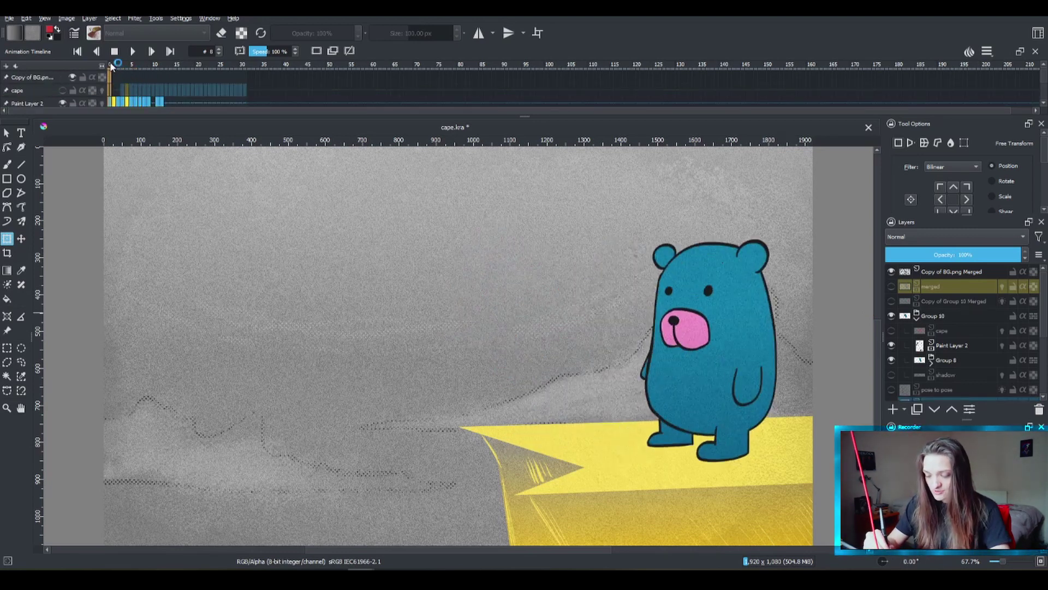
pyautogui.moveTo(120, 64); pyautogui.dragTo(185, 69)
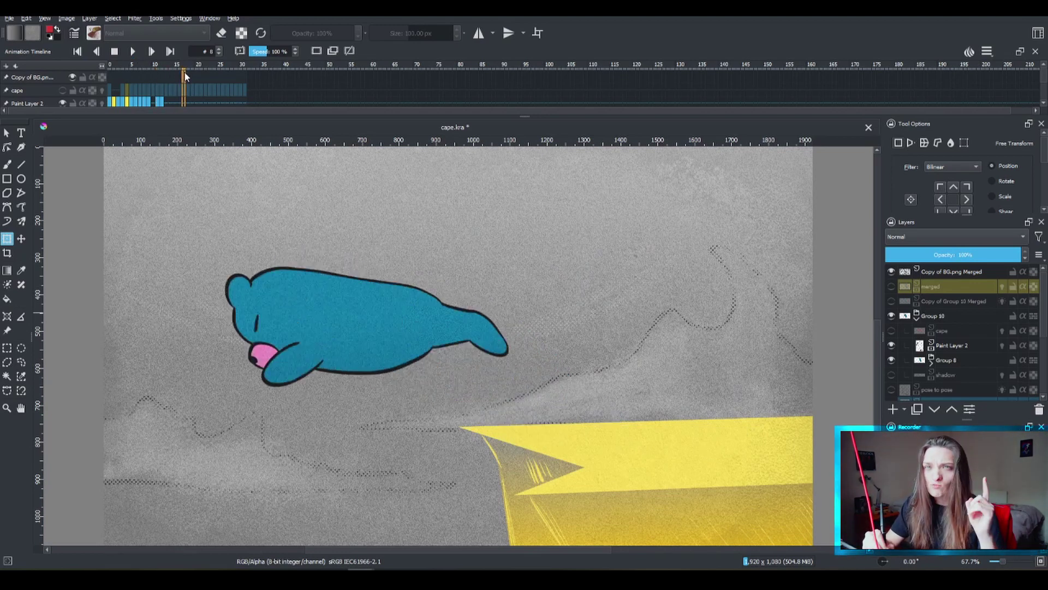
pyautogui.moveTo(185, 73); pyautogui.dragTo(134, 86)
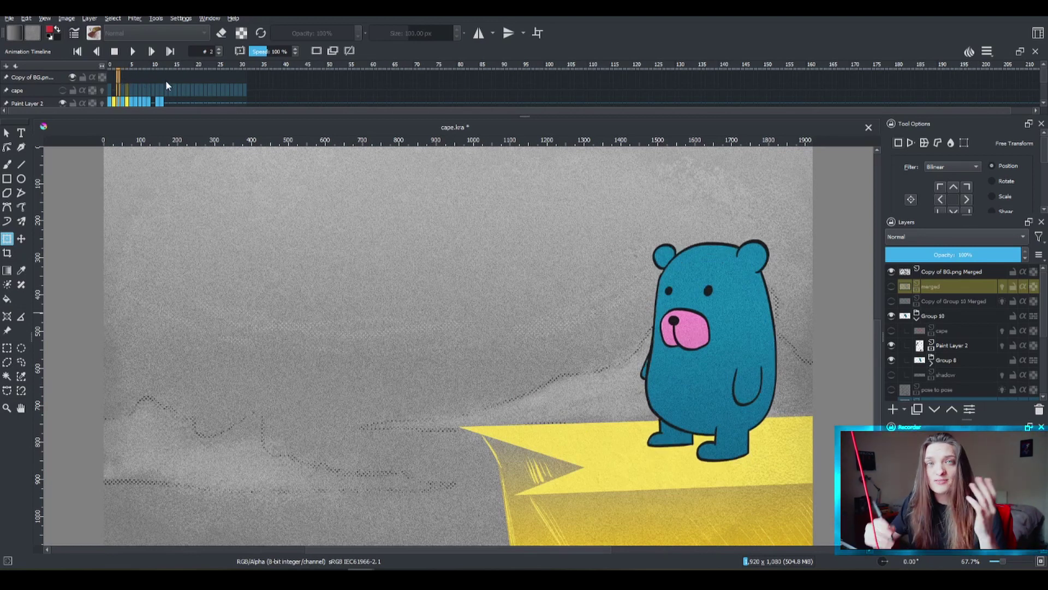
pyautogui.click(892, 329)
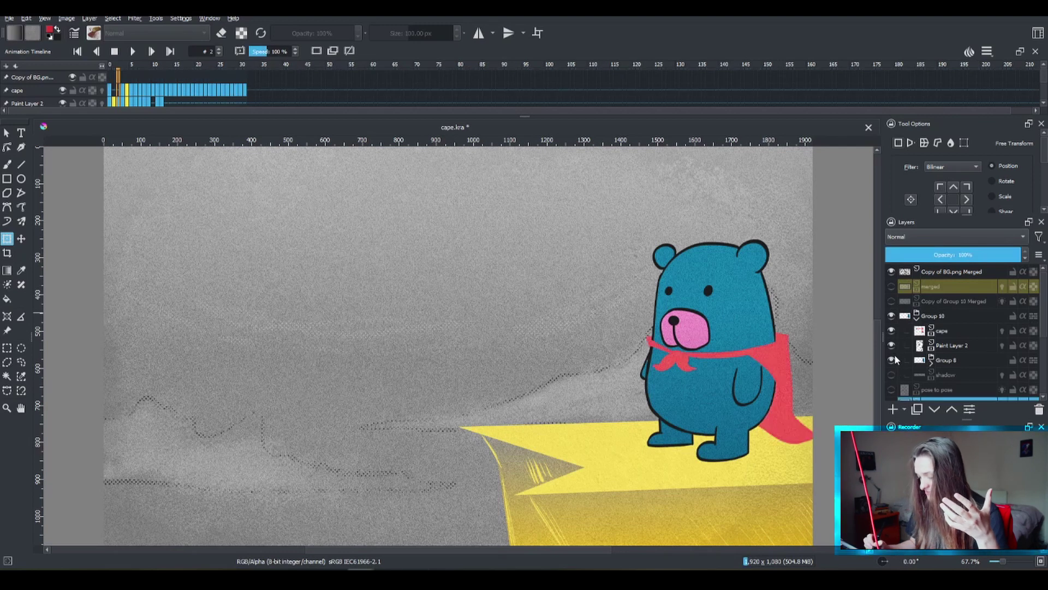
# Step: Scrub the caped bear from frame 4 through the raised-cape drawings to its flying pose at frame 15
pyautogui.click(129, 71)
pyautogui.moveTo(128, 71); pyautogui.dragTo(145, 67)
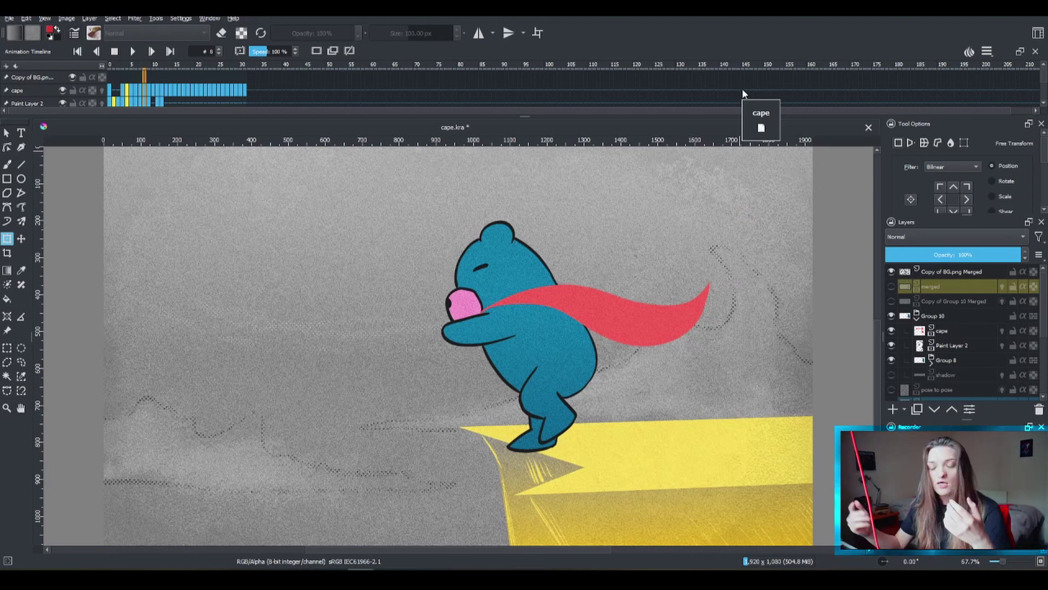
pyautogui.click(148, 64)
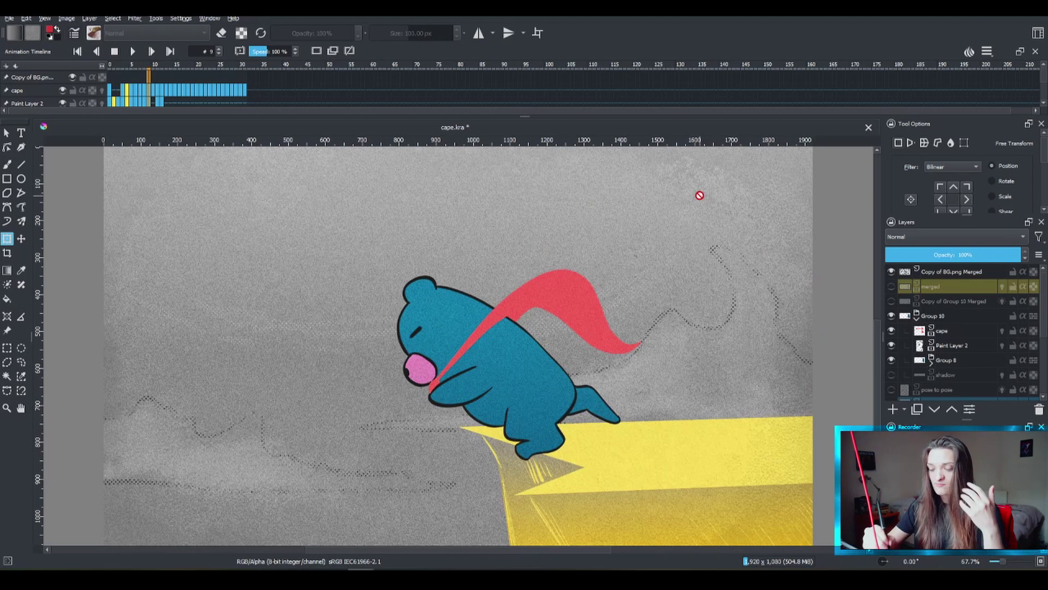
pyautogui.moveTo(153, 71); pyautogui.dragTo(155, 71)
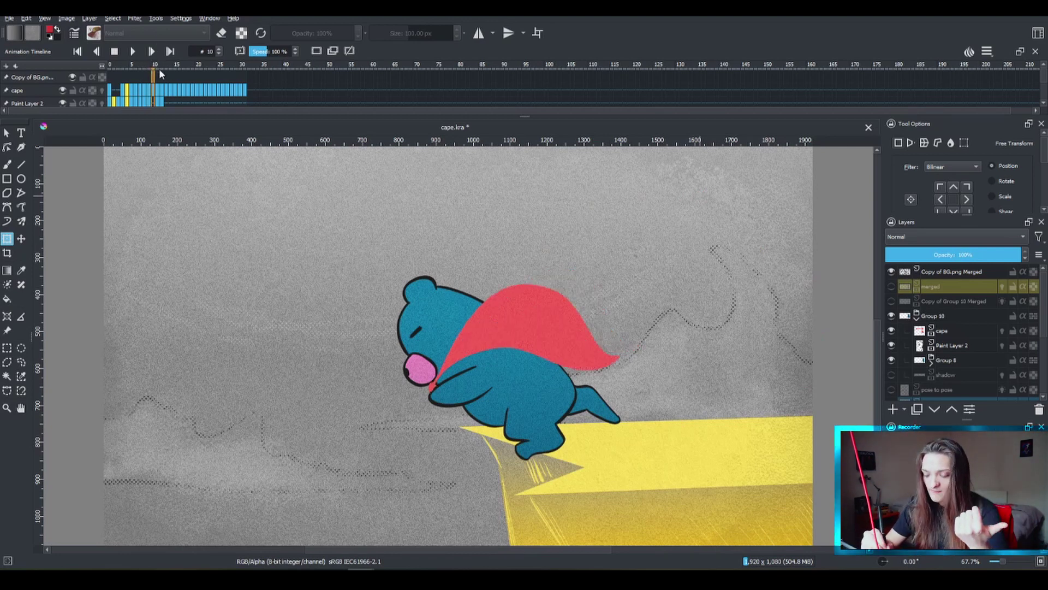
pyautogui.moveTo(158, 69)
pyautogui.mouseDown()
pyautogui.moveTo(230, 82)
pyautogui.moveTo(130, 76)
pyautogui.moveTo(176, 83)
pyautogui.moveTo(172, 94)
pyautogui.mouseUp()
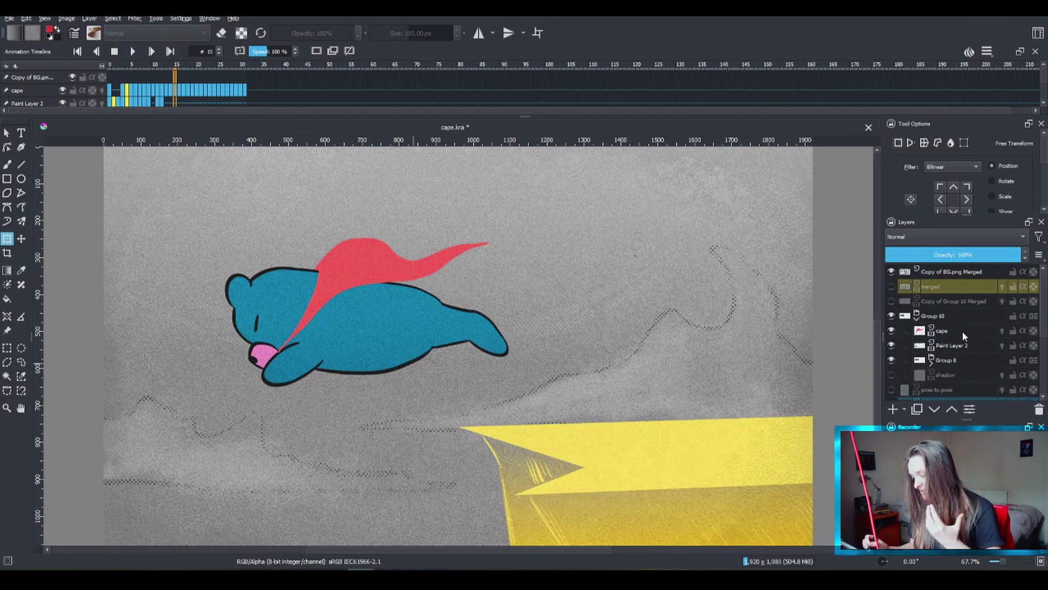
# Step: Select Group 8, then cape, then Group 8 again so its track shows in the timeline
pyautogui.click(953, 359)
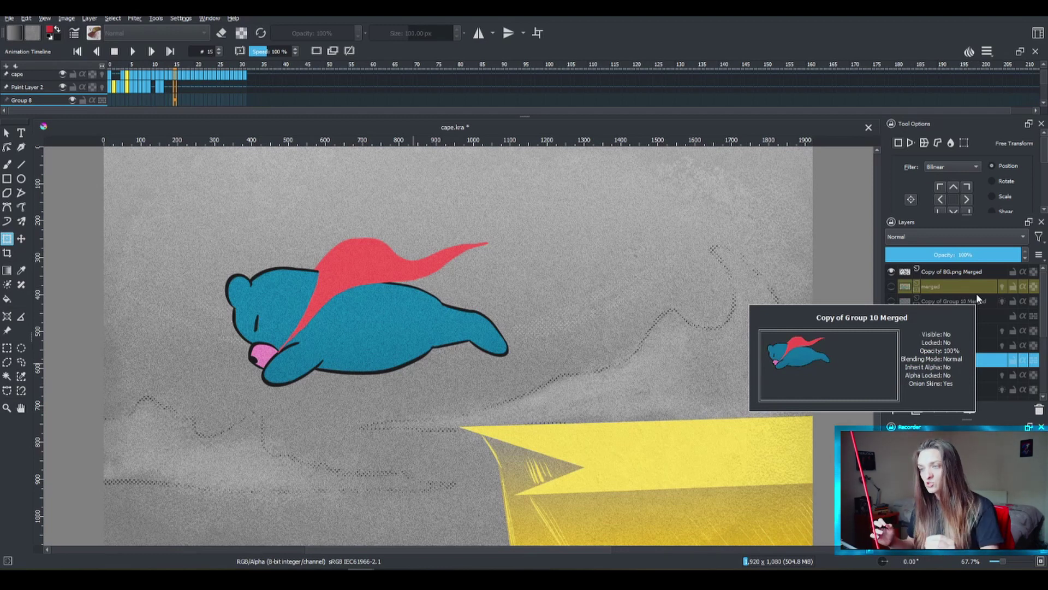
pyautogui.click(963, 330)
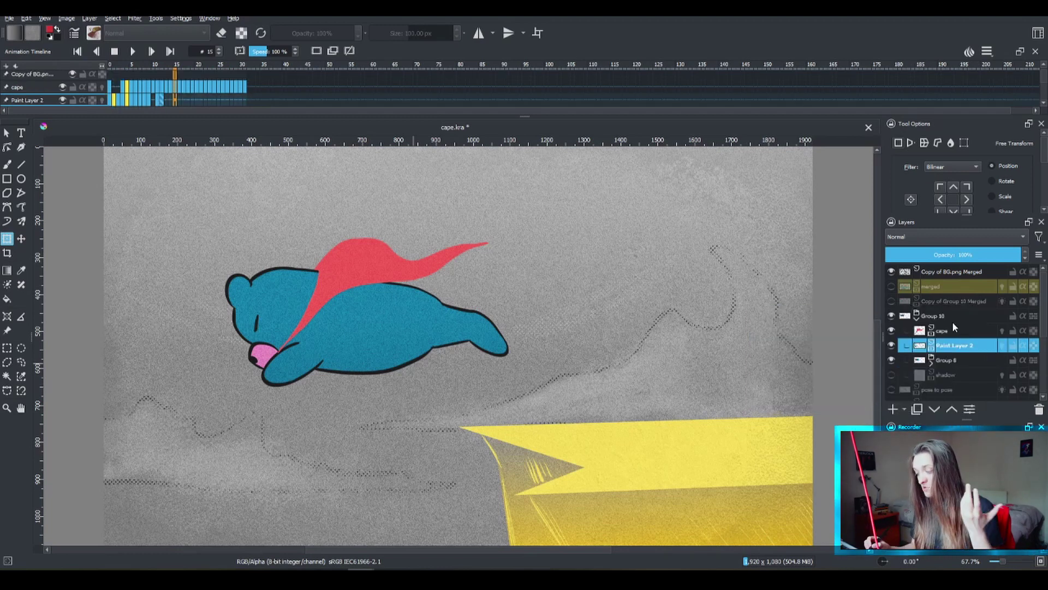
pyautogui.click(953, 360)
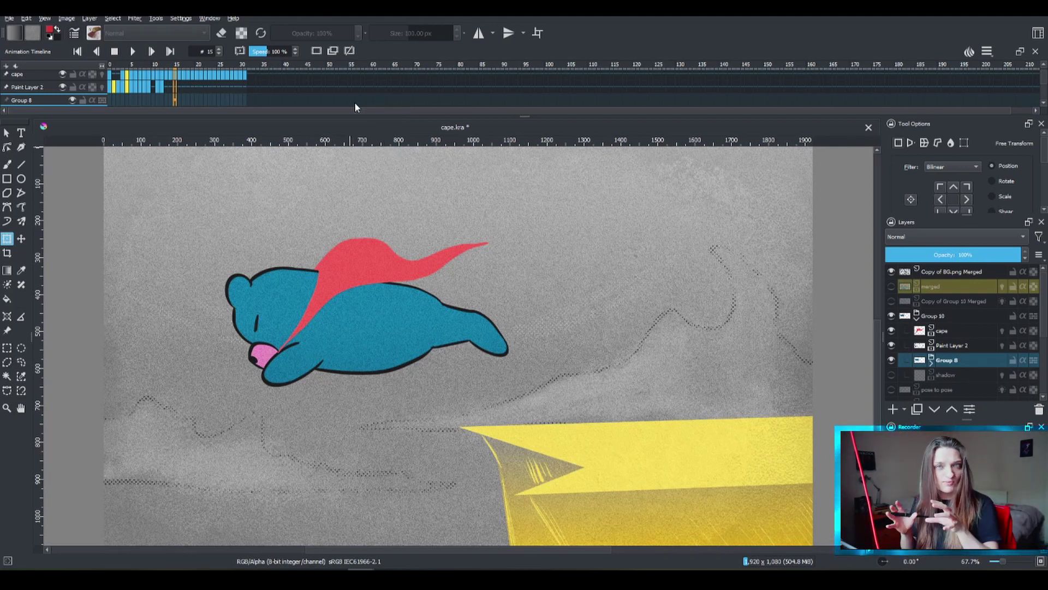
pyautogui.click(952, 332)
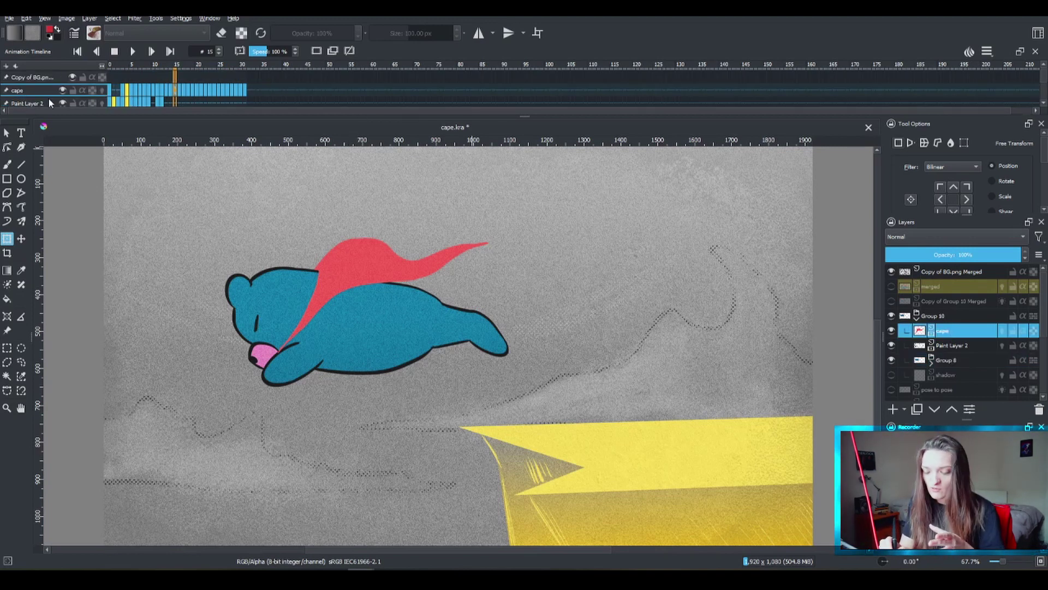
pyautogui.moveTo(111, 95); pyautogui.dragTo(176, 91)
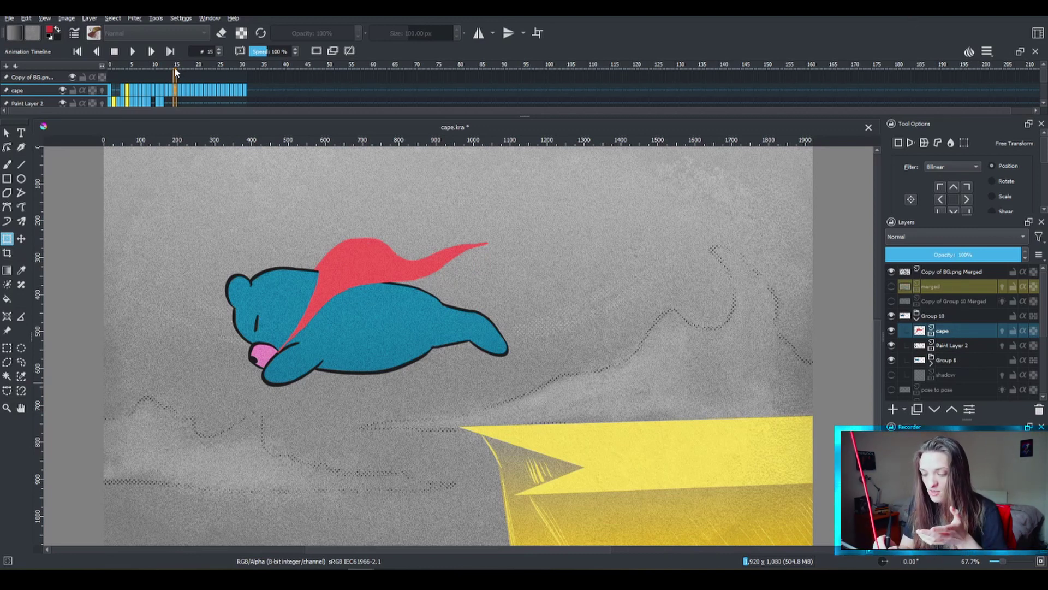
pyautogui.moveTo(176, 72); pyautogui.dragTo(158, 74)
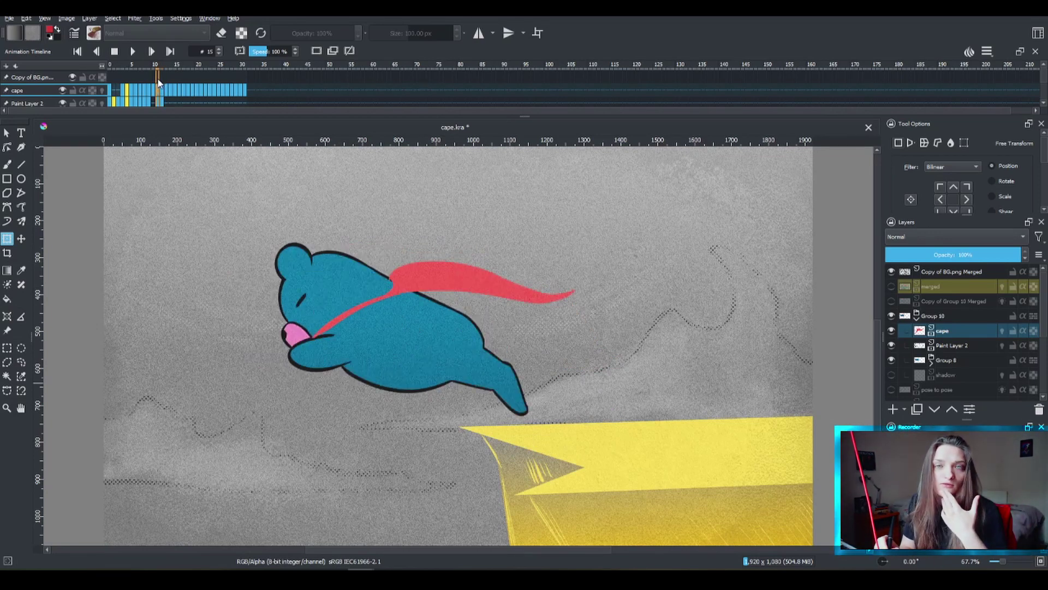
pyautogui.moveTo(158, 82)
pyautogui.mouseDown()
pyautogui.moveTo(137, 80)
pyautogui.moveTo(173, 83)
pyautogui.mouseUp()
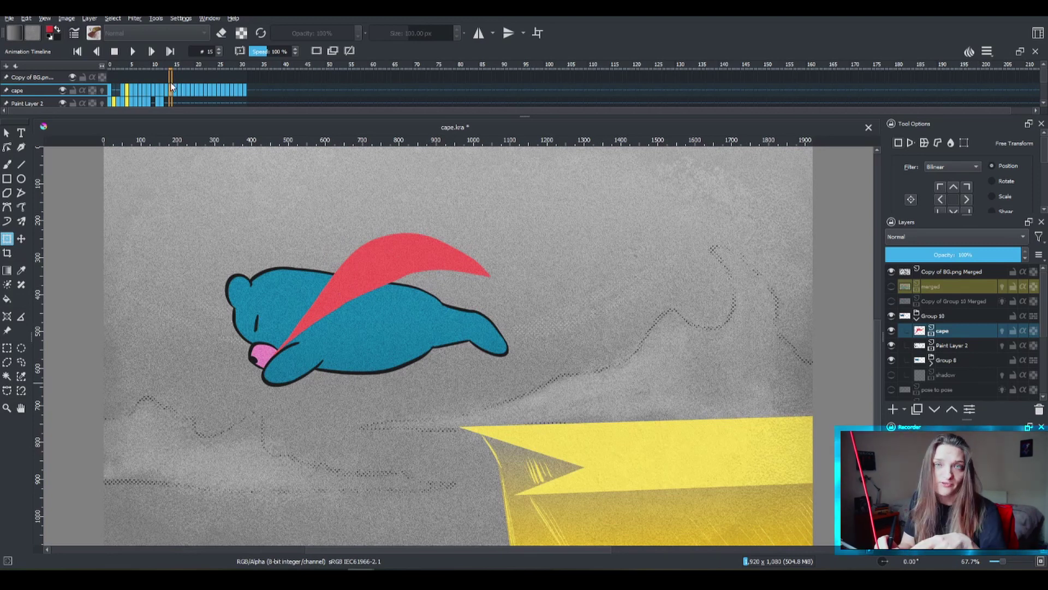
pyautogui.moveTo(170, 83)
pyautogui.mouseDown()
pyautogui.moveTo(151, 83)
pyautogui.moveTo(175, 83)
pyautogui.mouseUp()
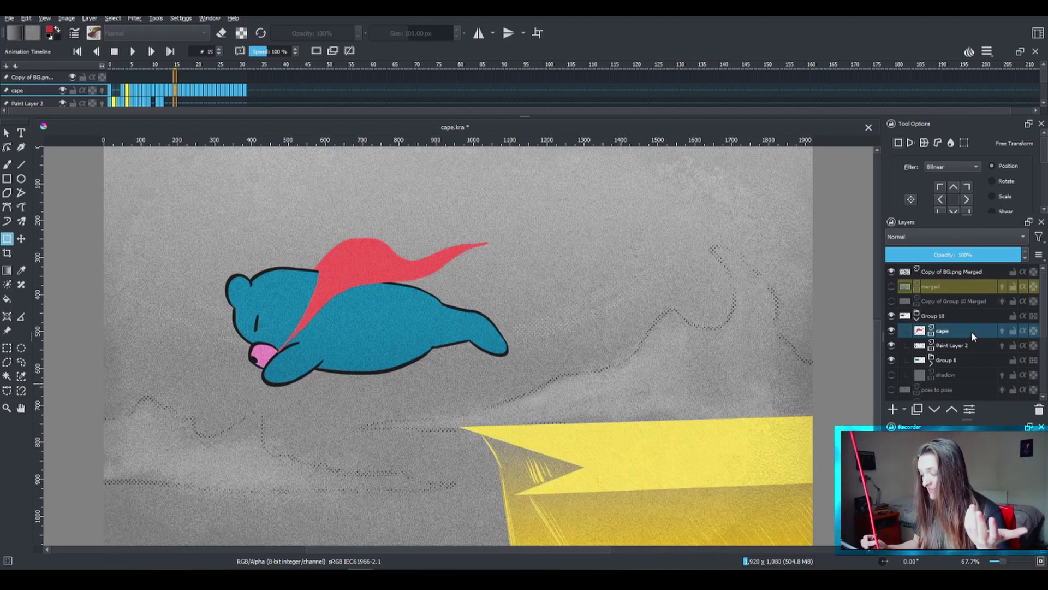
pyautogui.click(954, 361)
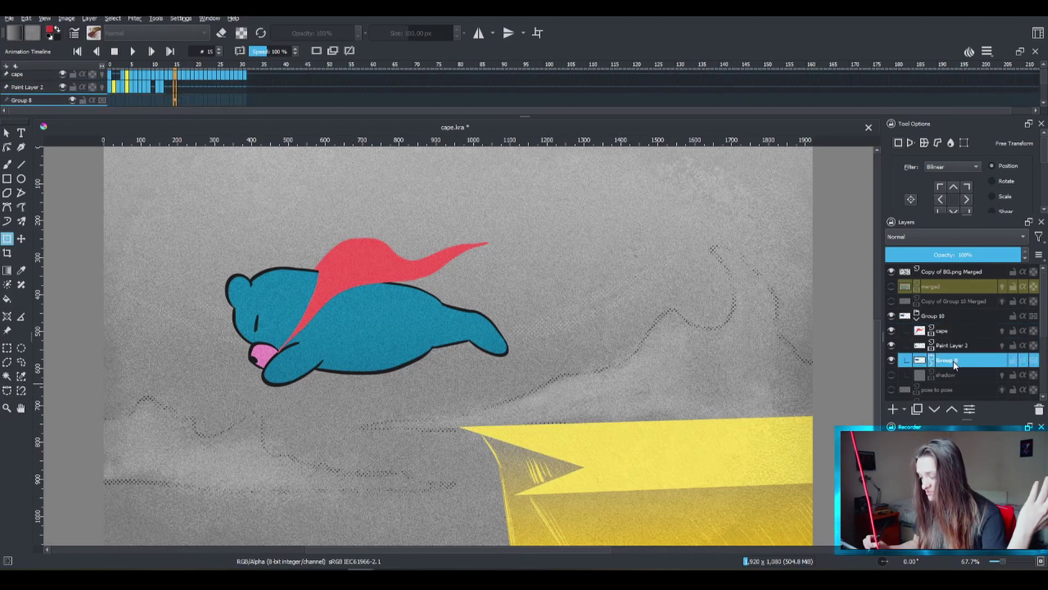
pyautogui.click(955, 331)
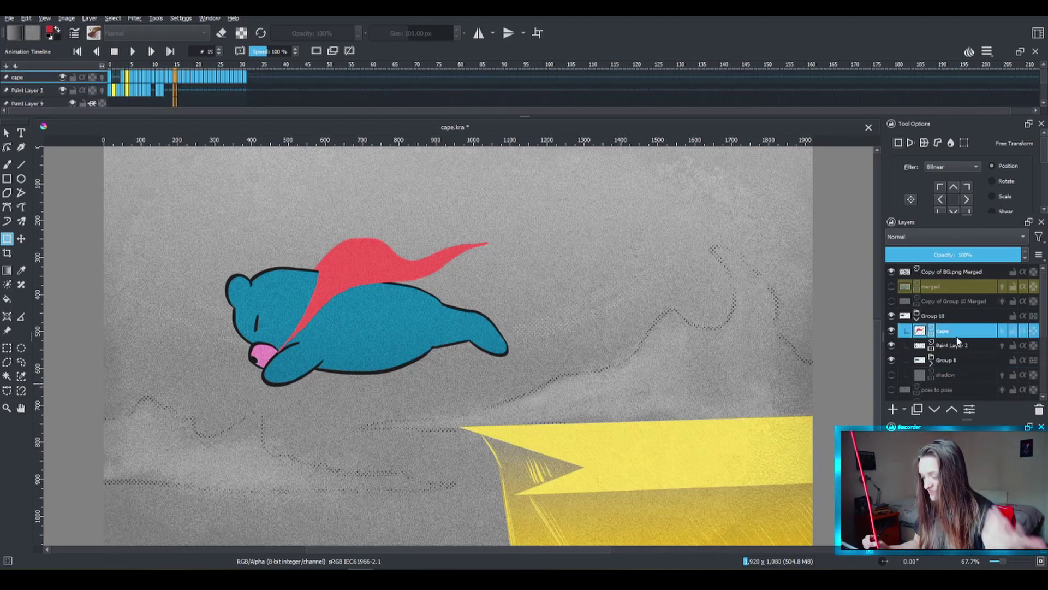
# Step: Hide and re-show the cape, Paint Layer 2 and blue bear body layers one at a time
pyautogui.click(895, 332)
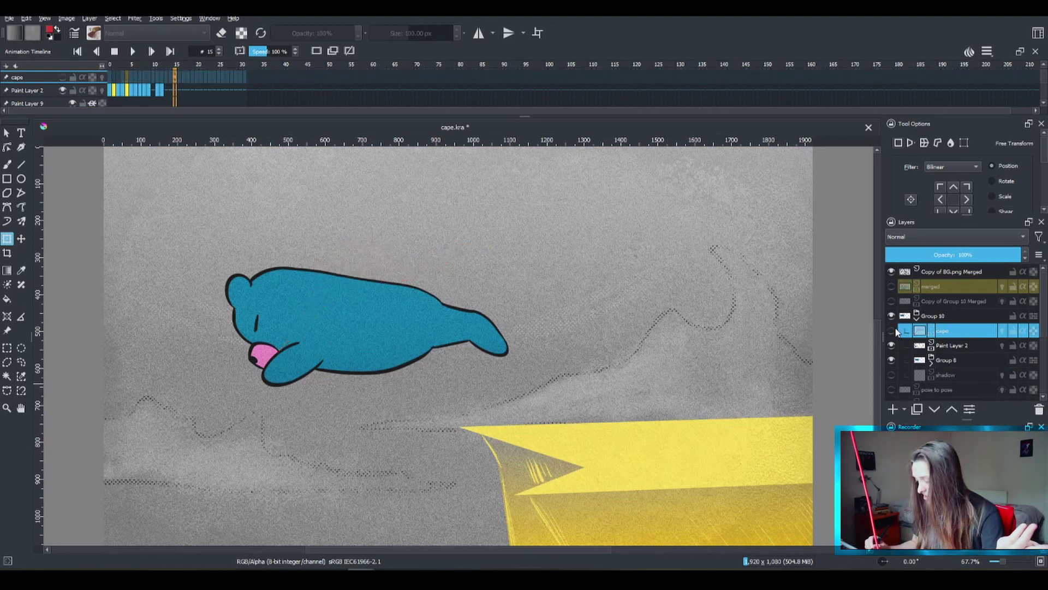
pyautogui.click(891, 330)
pyautogui.click(895, 343)
pyautogui.click(894, 344)
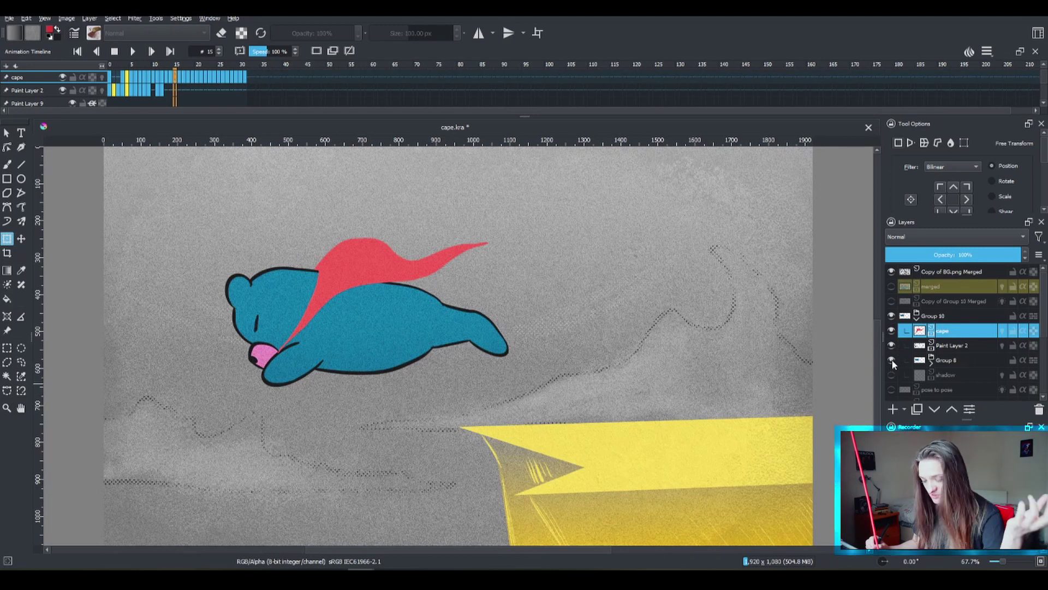
pyautogui.click(893, 359)
pyautogui.click(893, 356)
pyautogui.click(895, 354)
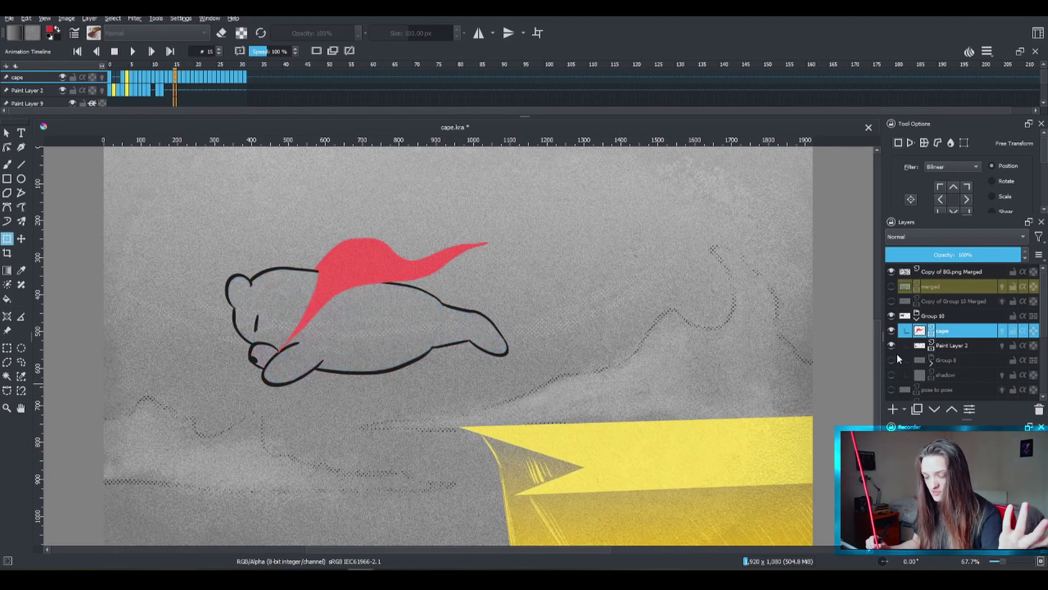
pyautogui.click(897, 352)
# Step: Select Paint Layer 2 with Group 8, then make the shadow layer visible and active at frame 3
pyautogui.click(957, 344)
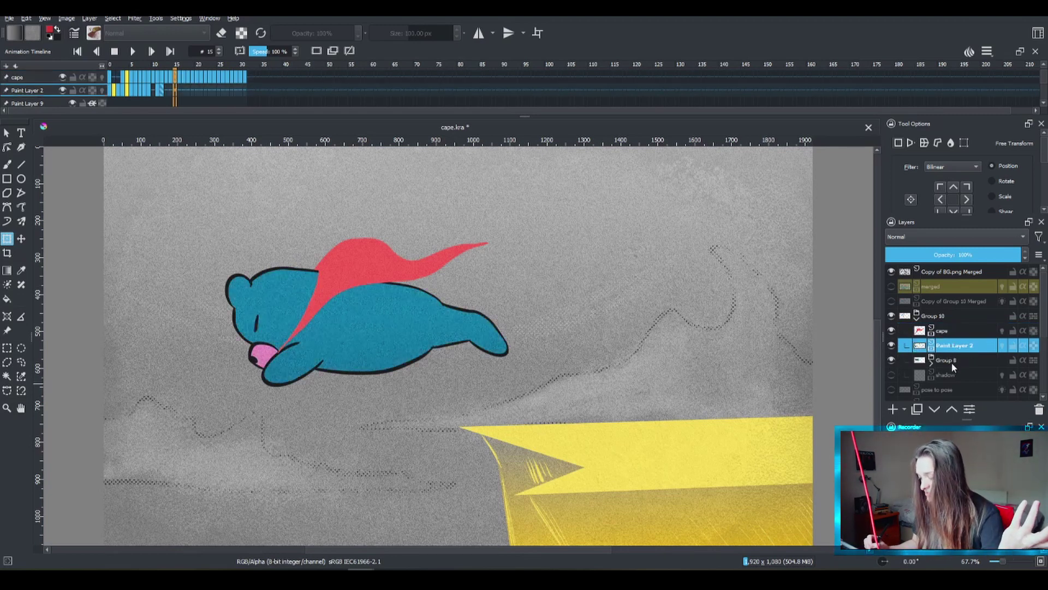
pyautogui.click(952, 361)
pyautogui.keyDown('ctrl'); pyautogui.click(953, 345); pyautogui.keyUp('ctrl')
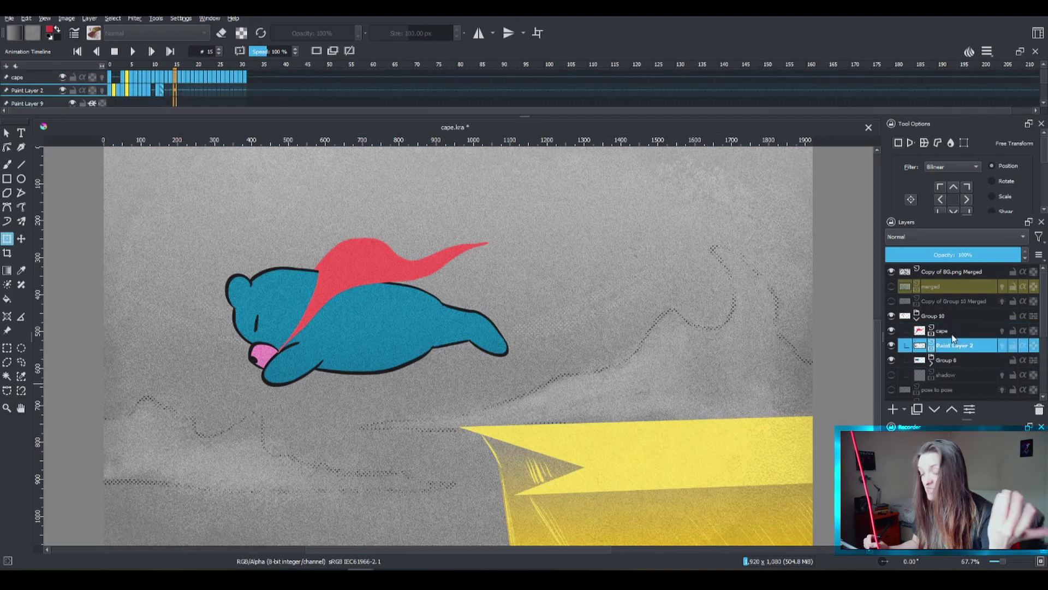
pyautogui.click(892, 375)
pyautogui.click(962, 376)
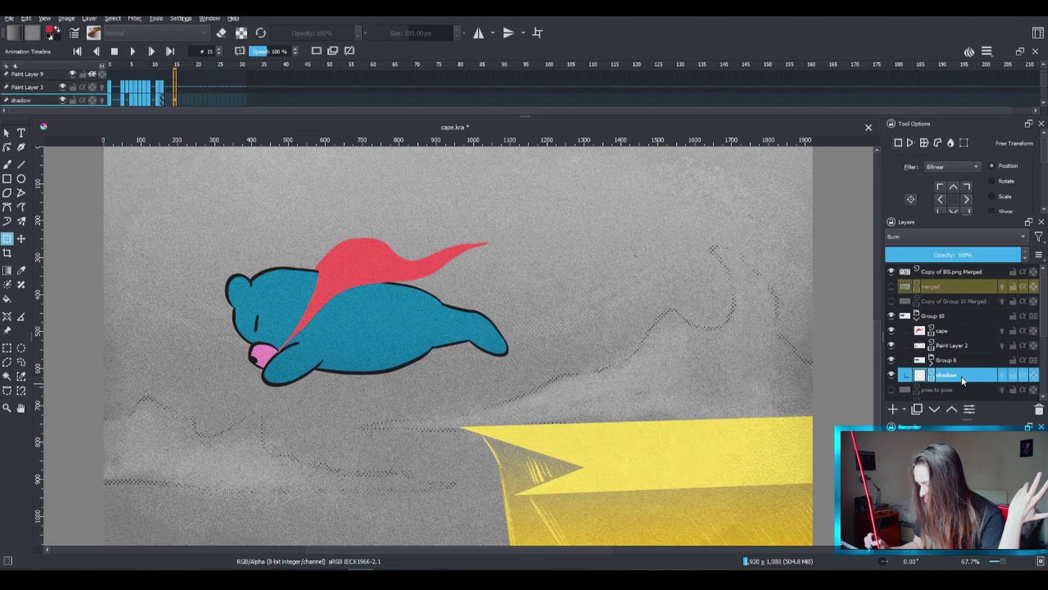
pyautogui.click(127, 75)
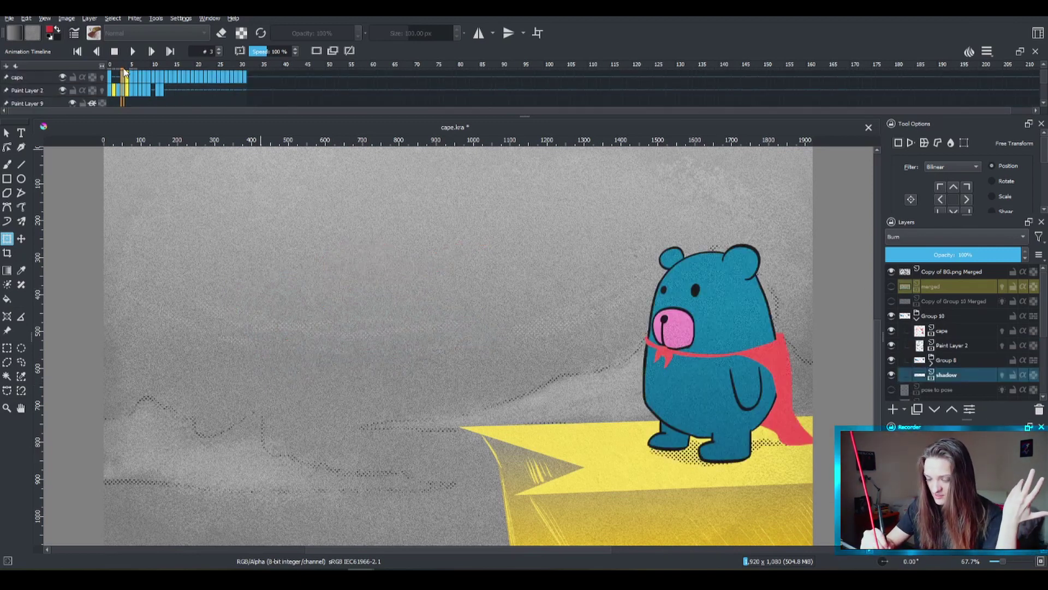
# Step: Hide the halftone shadow and red cape, then move to frame 6 where the bear leans forward
pyautogui.moveTo(129, 73)
pyautogui.mouseDown()
pyautogui.moveTo(141, 67)
pyautogui.moveTo(113, 65)
pyautogui.mouseUp()
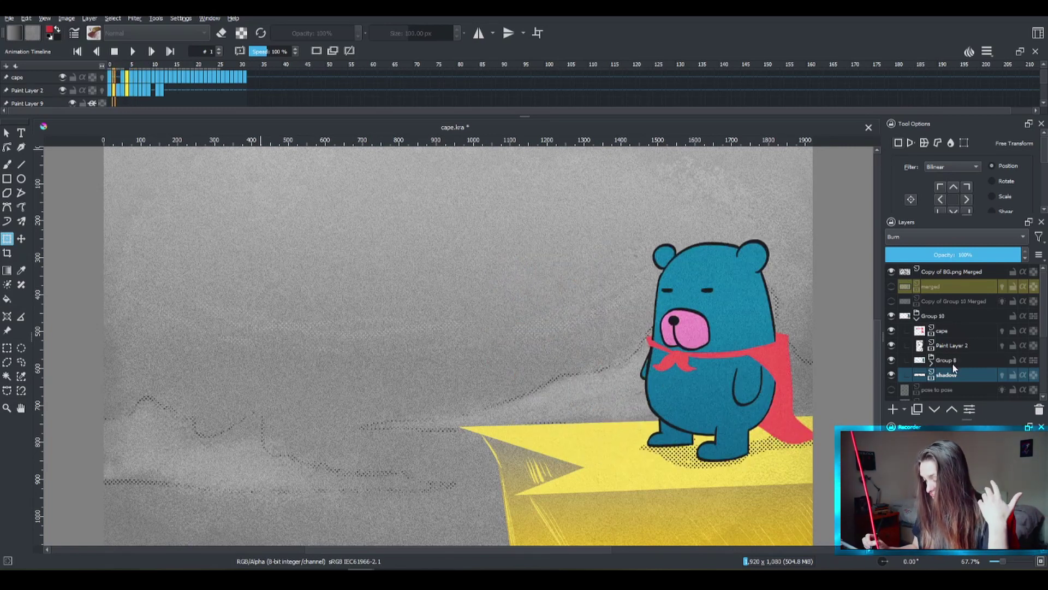
pyautogui.click(891, 376)
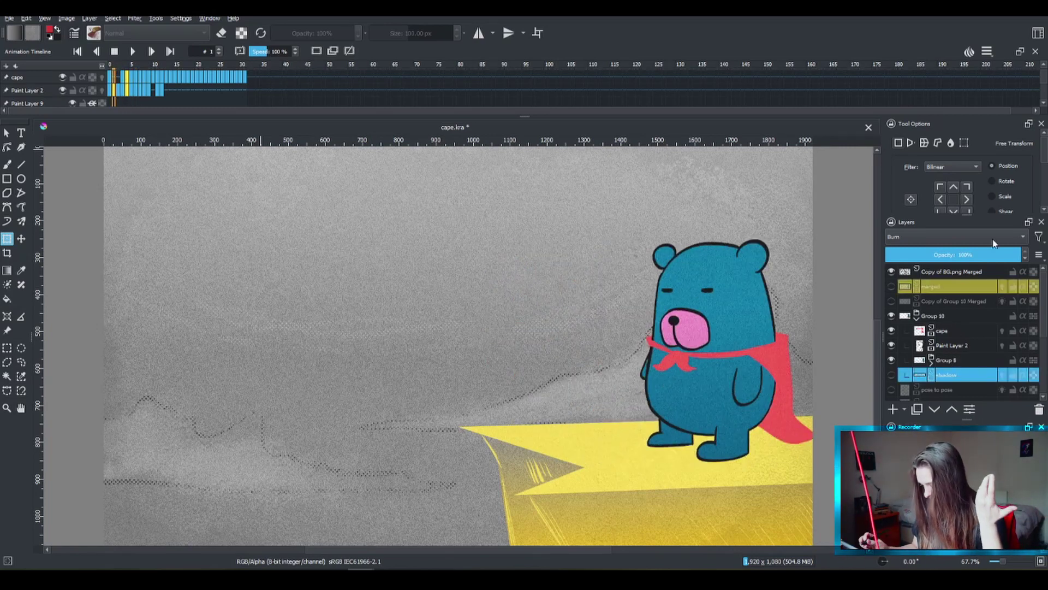
pyautogui.click(893, 330)
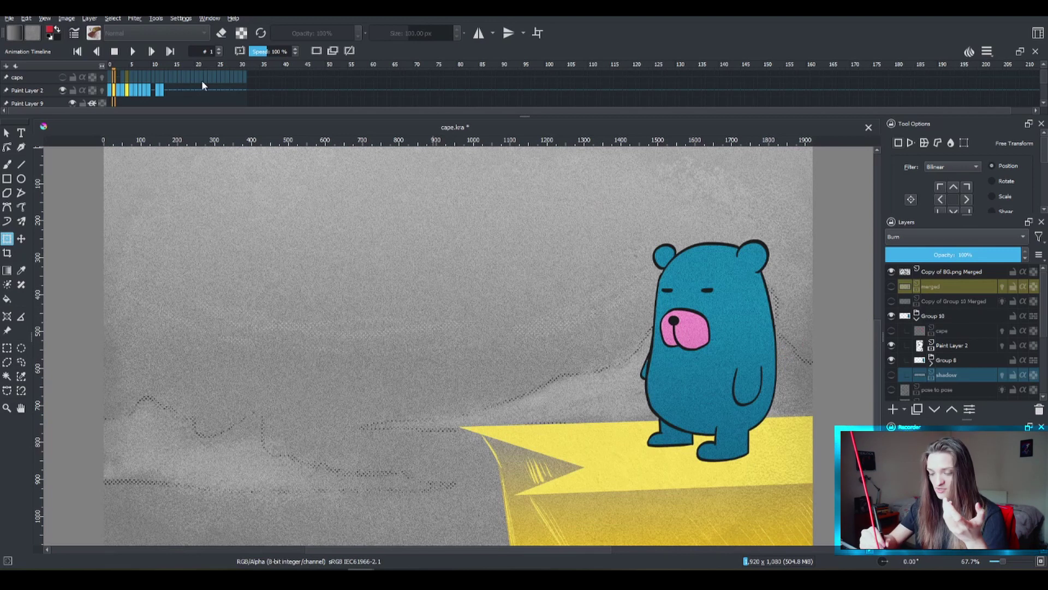
pyautogui.click(125, 72)
pyautogui.moveTo(125, 69); pyautogui.dragTo(137, 72)
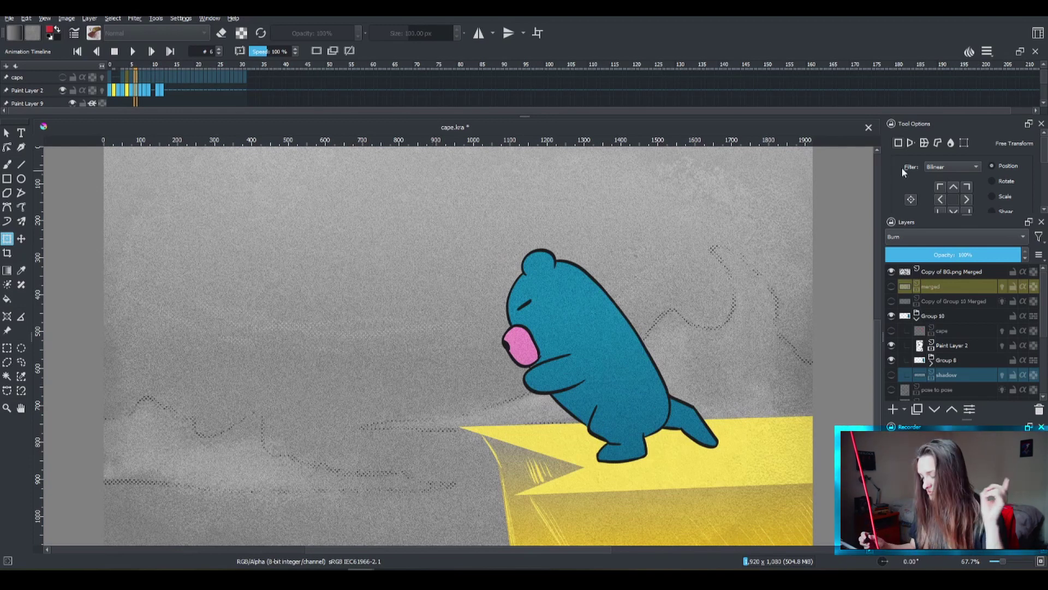
# Step: Show the cape and halftone shadow again, leaving the shadow layer active
pyautogui.click(893, 331)
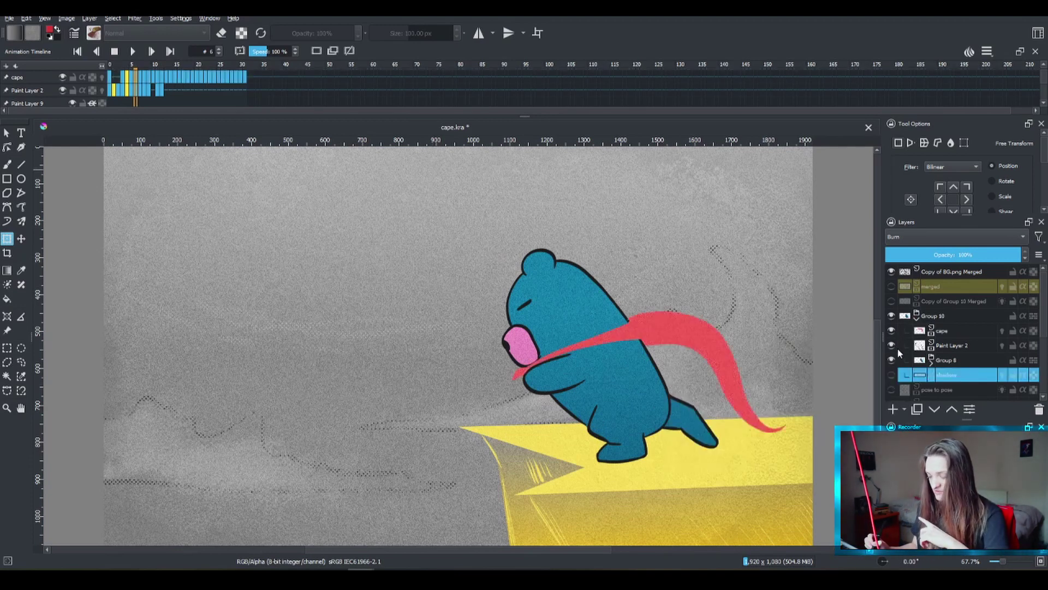
pyautogui.click(964, 332)
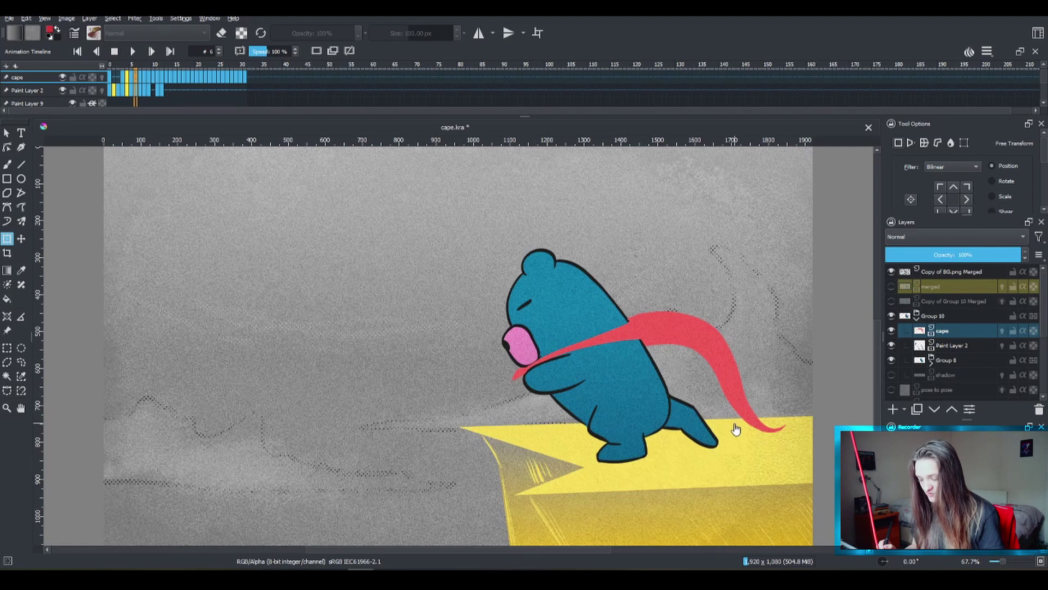
pyautogui.click(890, 375)
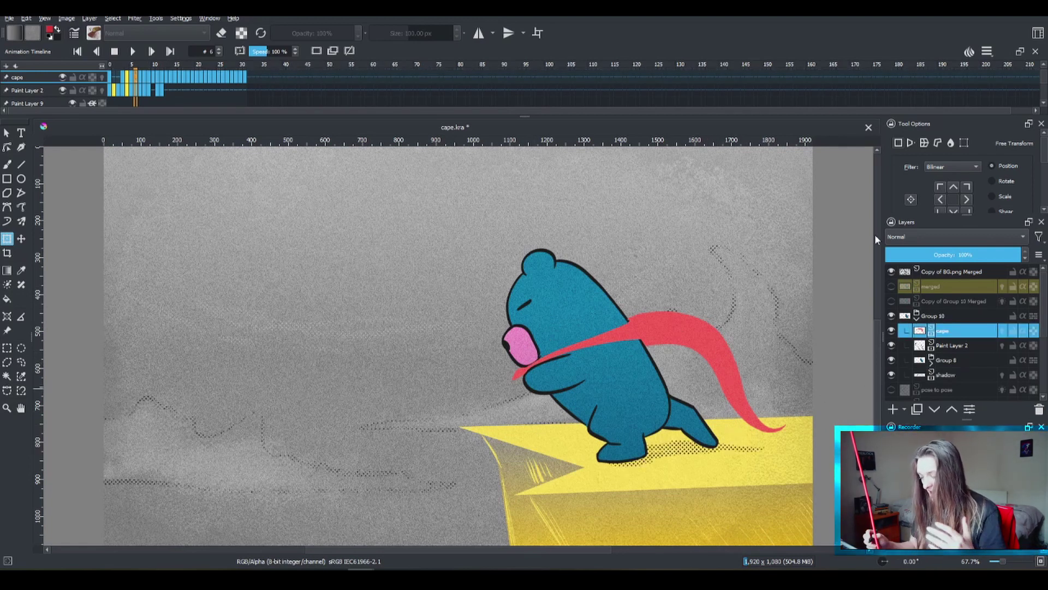
pyautogui.click(953, 349)
pyautogui.click(955, 360)
pyautogui.click(950, 375)
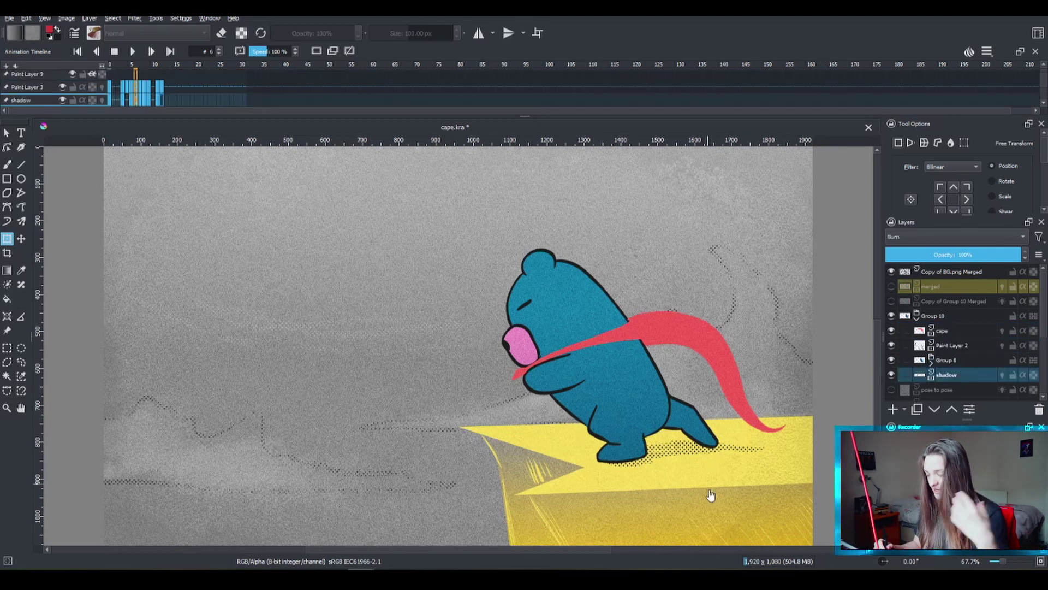
# Step: Move to frame 23 with the bear flying, then collapse and select Group 10
pyautogui.scroll(2, 141, 70)
pyautogui.moveTo(141, 69); pyautogui.dragTo(220, 73)
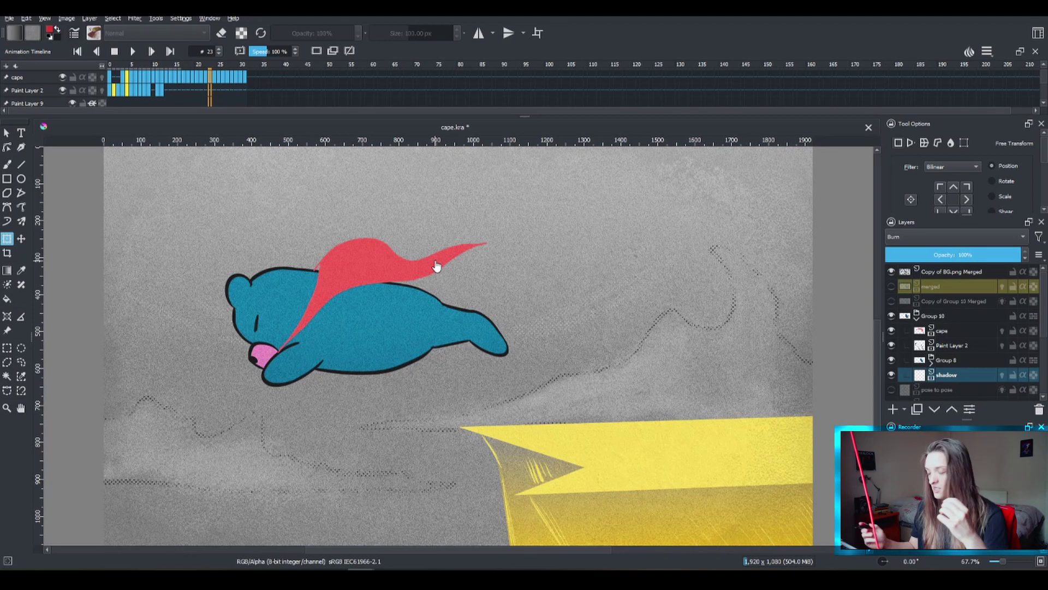
pyautogui.click(918, 316)
pyautogui.click(946, 316)
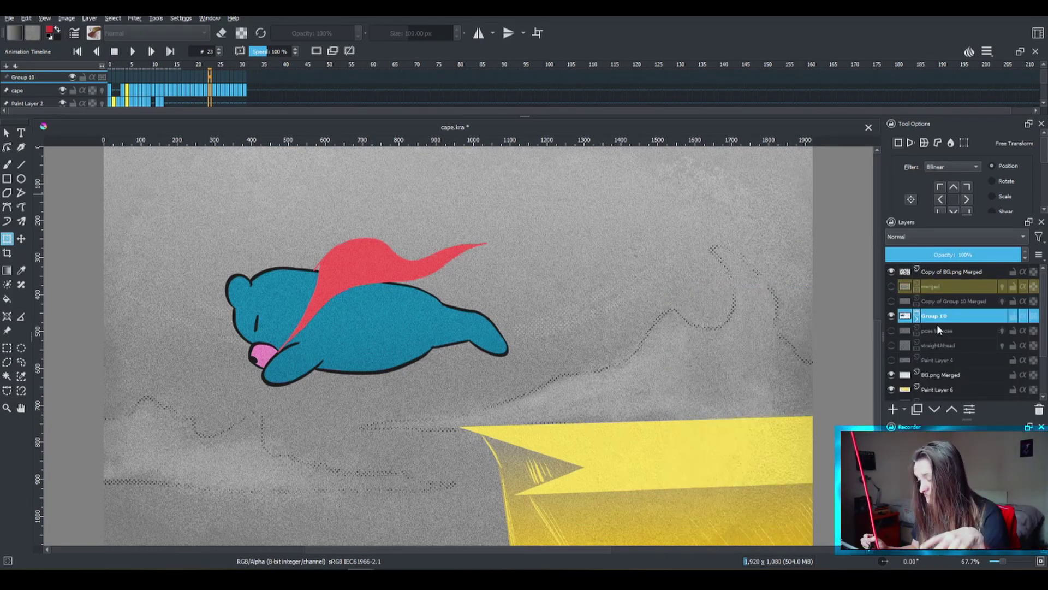
# Step: Hide Group 10 and show the merged bear layer, selecting it
pyautogui.click(891, 316)
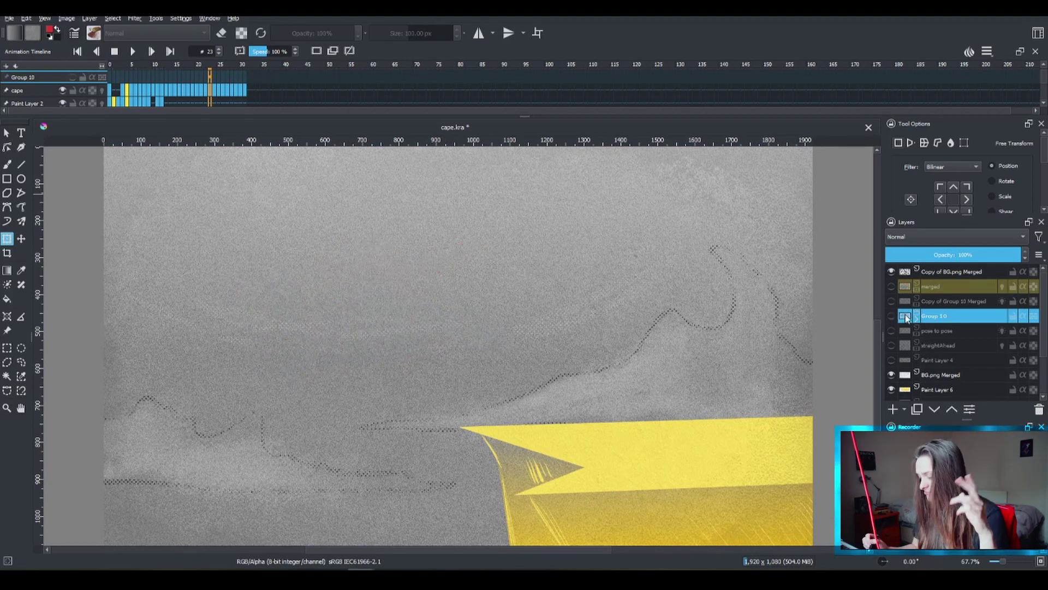
pyautogui.click(945, 289)
pyautogui.click(891, 286)
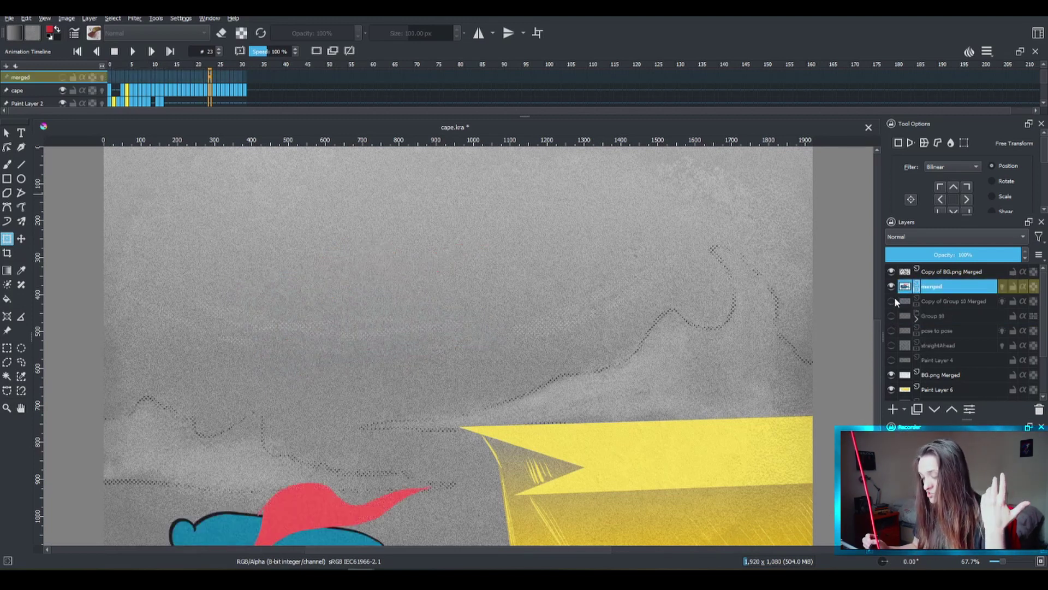
# Step: Play the animation from frame 0, stop it, then go to frames 17–19 with the flying bear
pyautogui.click(113, 76)
pyautogui.click(132, 51)
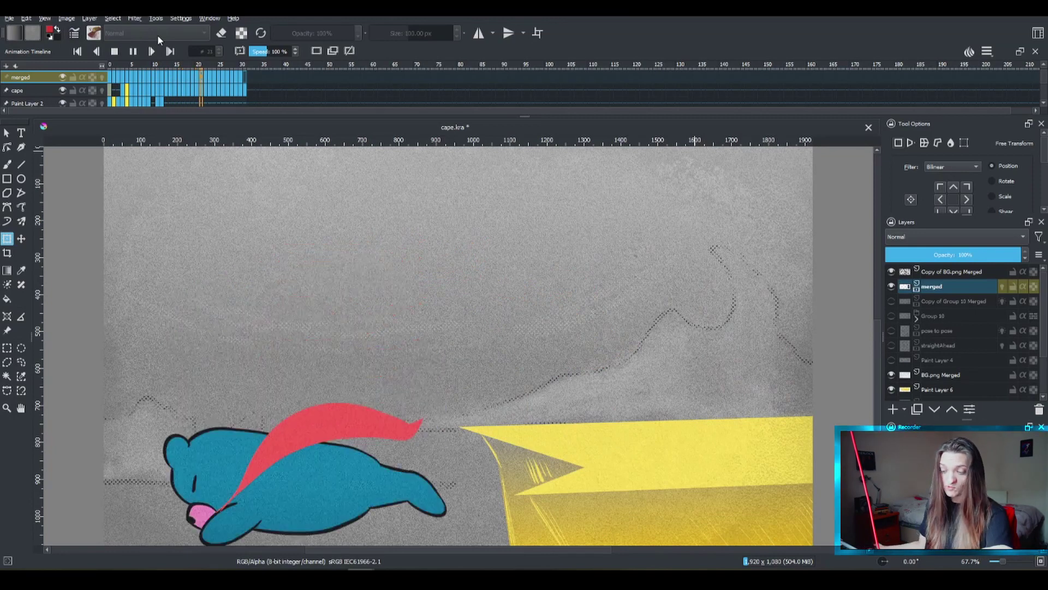
pyautogui.press('space')
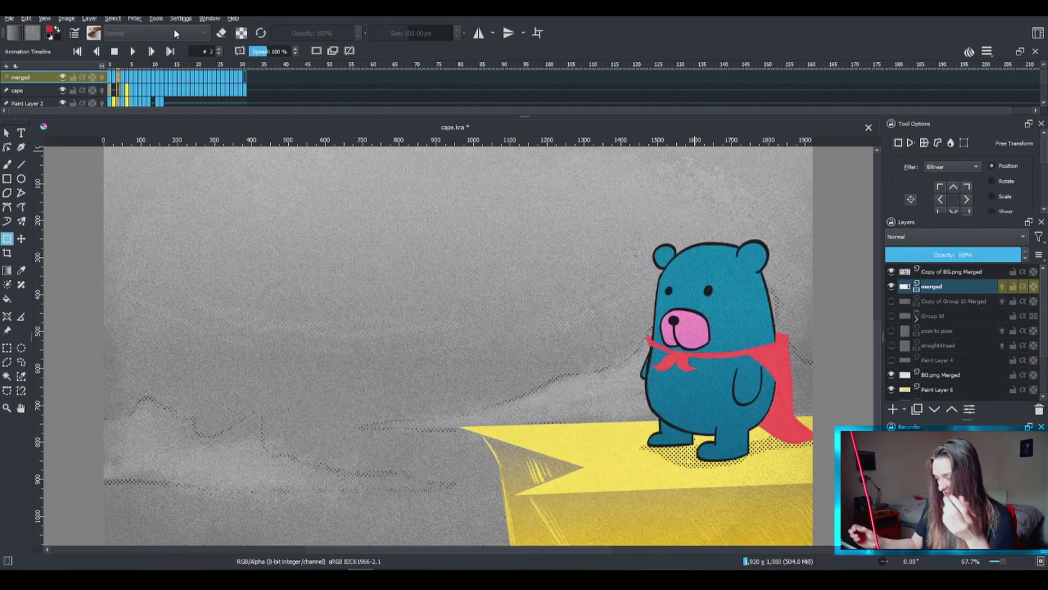
pyautogui.click(953, 291)
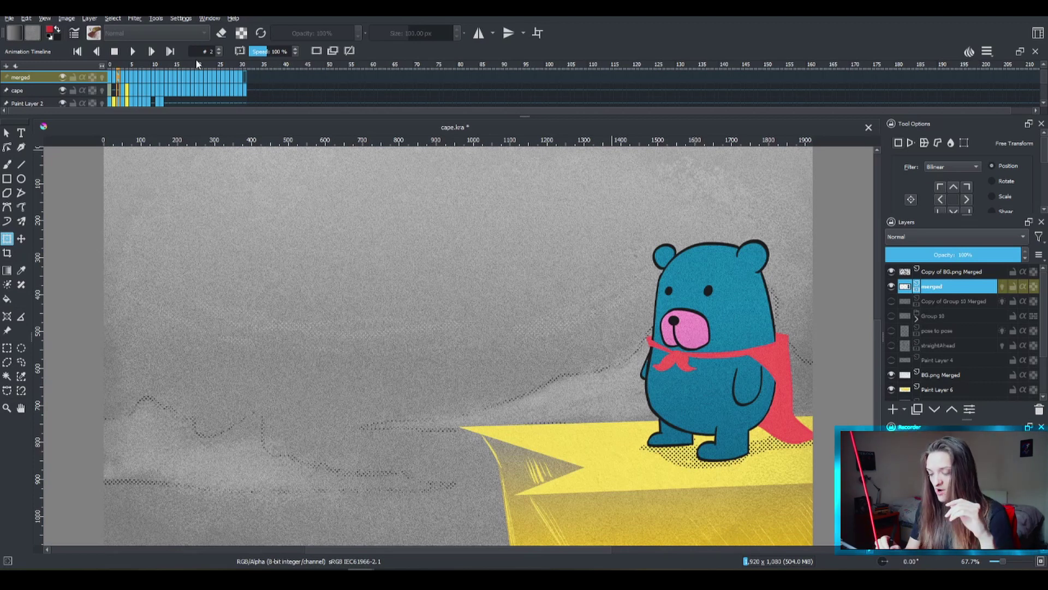
pyautogui.click(184, 77)
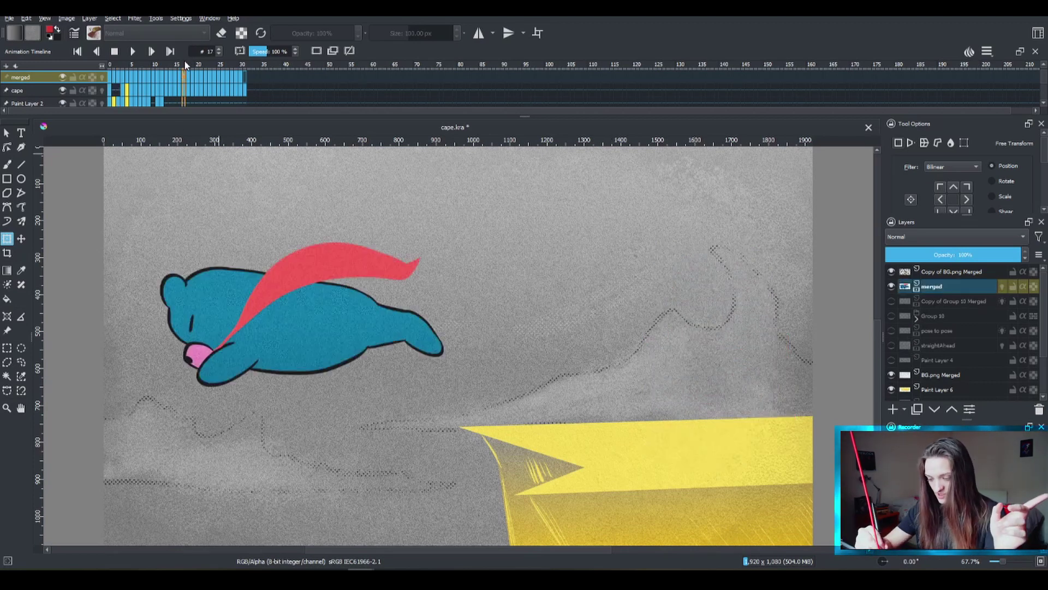
pyautogui.moveTo(185, 68); pyautogui.dragTo(186, 77)
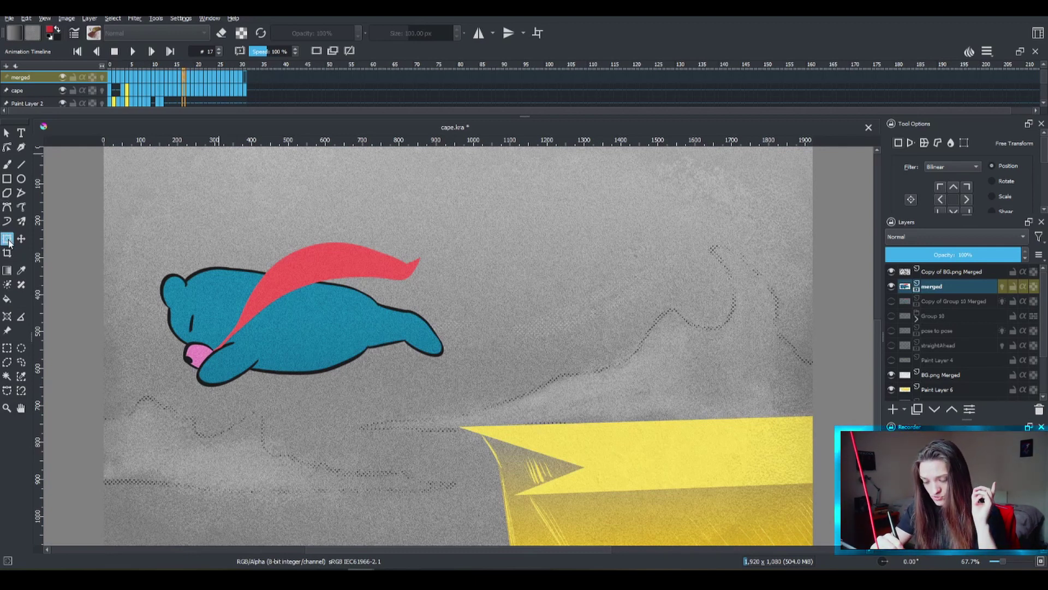
# Step: Select the Transform tool for the merged bear layer
pyautogui.click(331, 311)
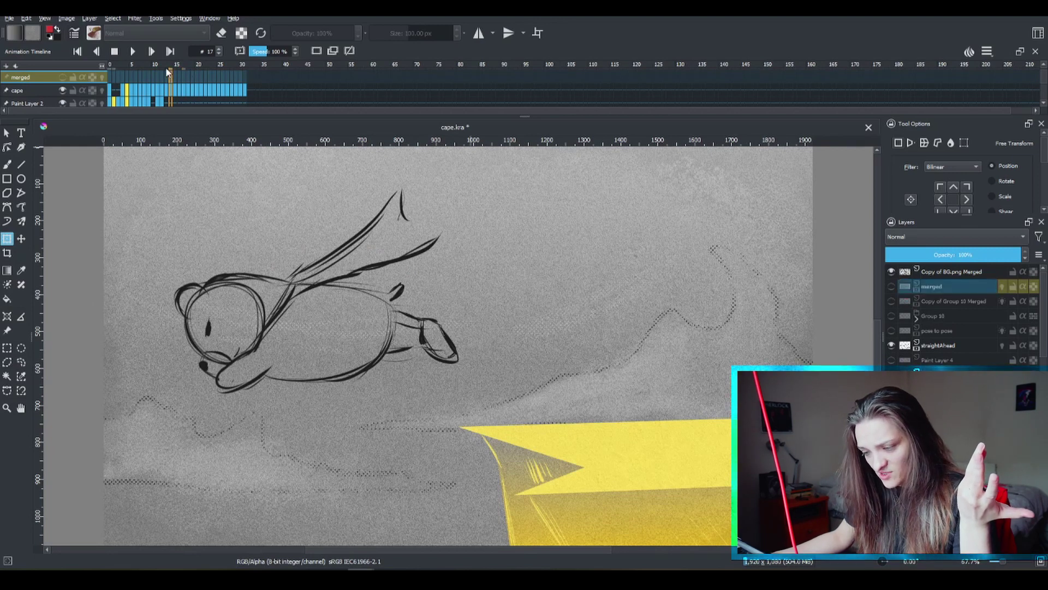
# Step: Scrub the timeline back to around frame 7–9, where the bear springs off the yellow ledge
pyautogui.moveTo(131, 71)
pyautogui.mouseDown()
pyautogui.moveTo(160, 75)
pyautogui.moveTo(140, 74)
pyautogui.mouseUp()
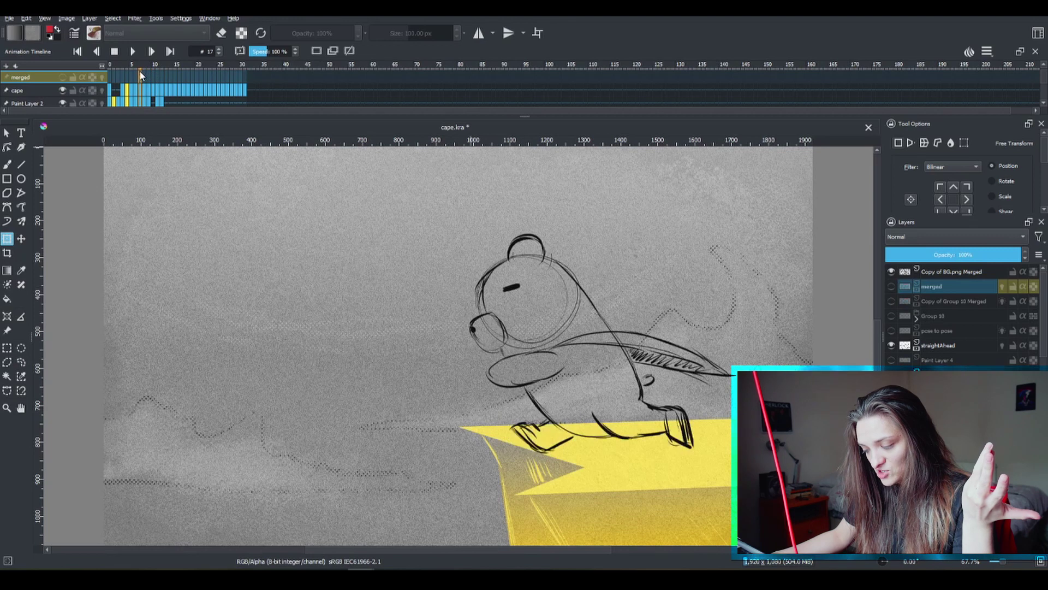